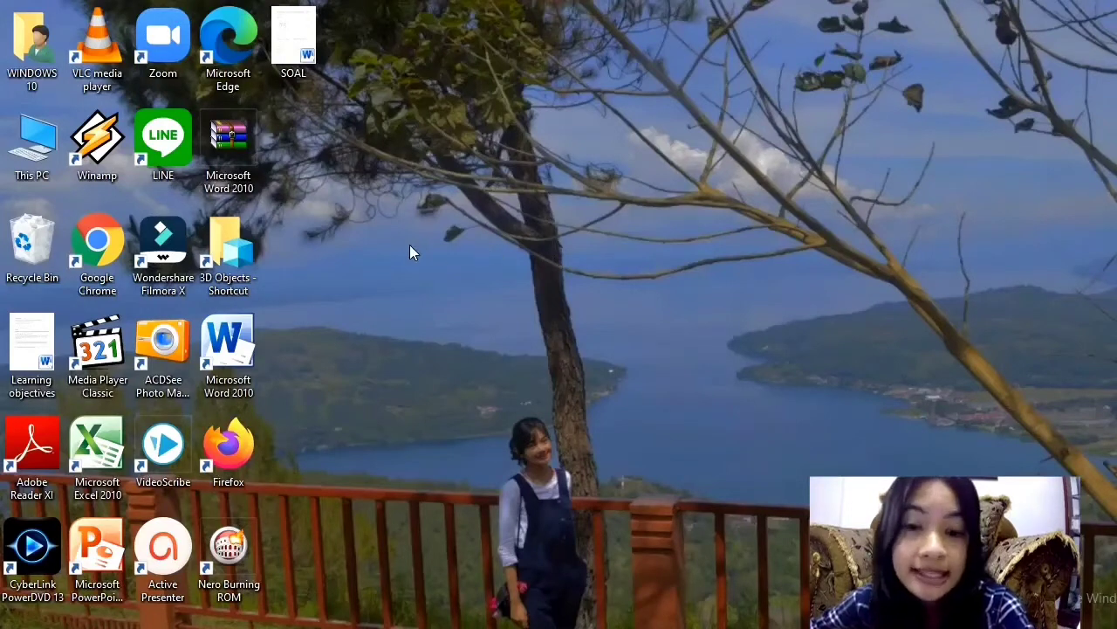
# Open Google Chrome from the desktop and go to Google Drive
pyautogui.doubleClick(111, 249)
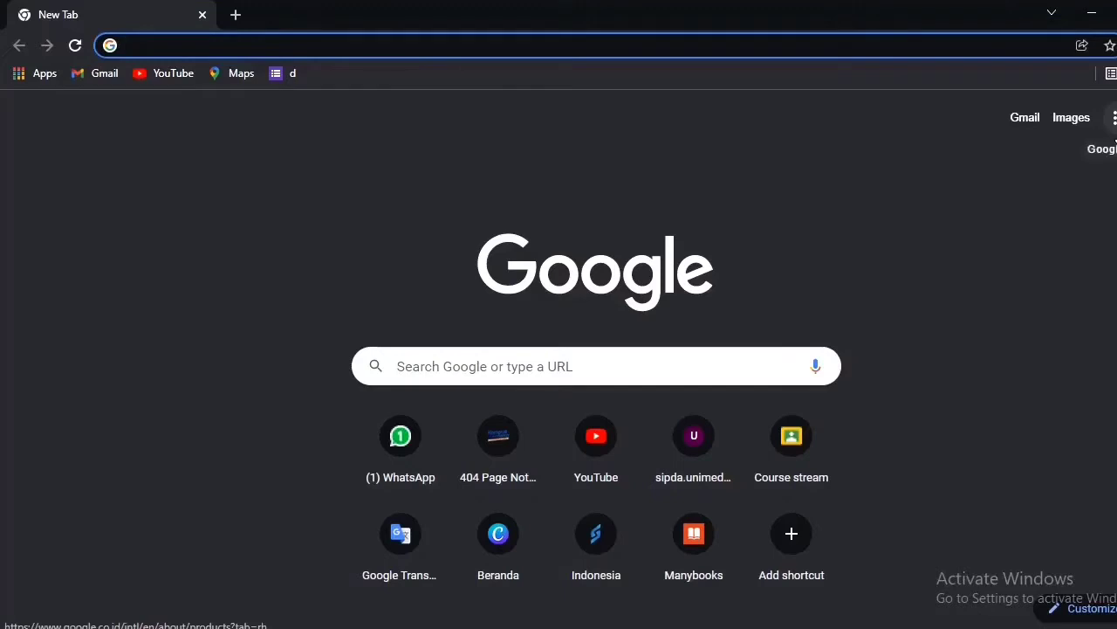
pyautogui.click(1115, 131)
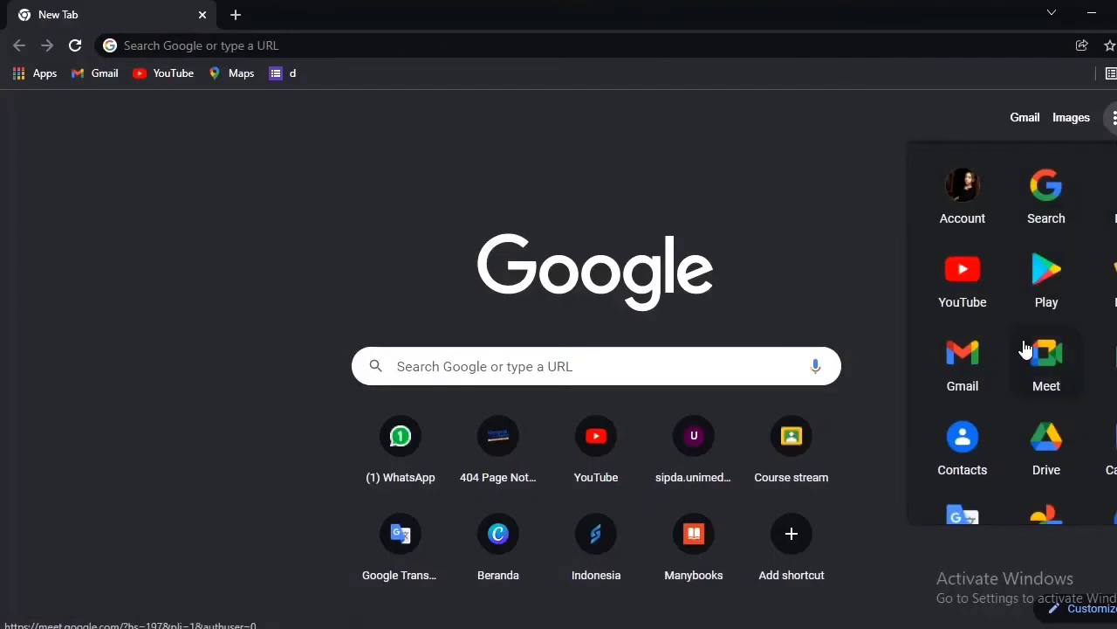
pyautogui.click(1046, 445)
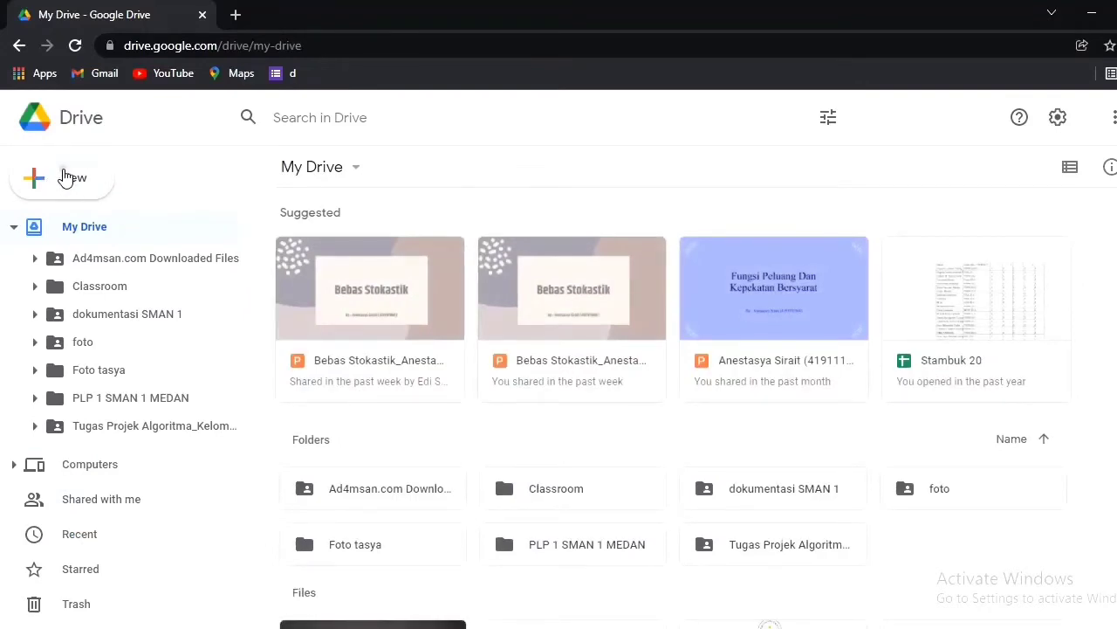
# Look at Drive's new-item options and view the Shared with me, Recent and Starred sections
pyautogui.click(69, 175)
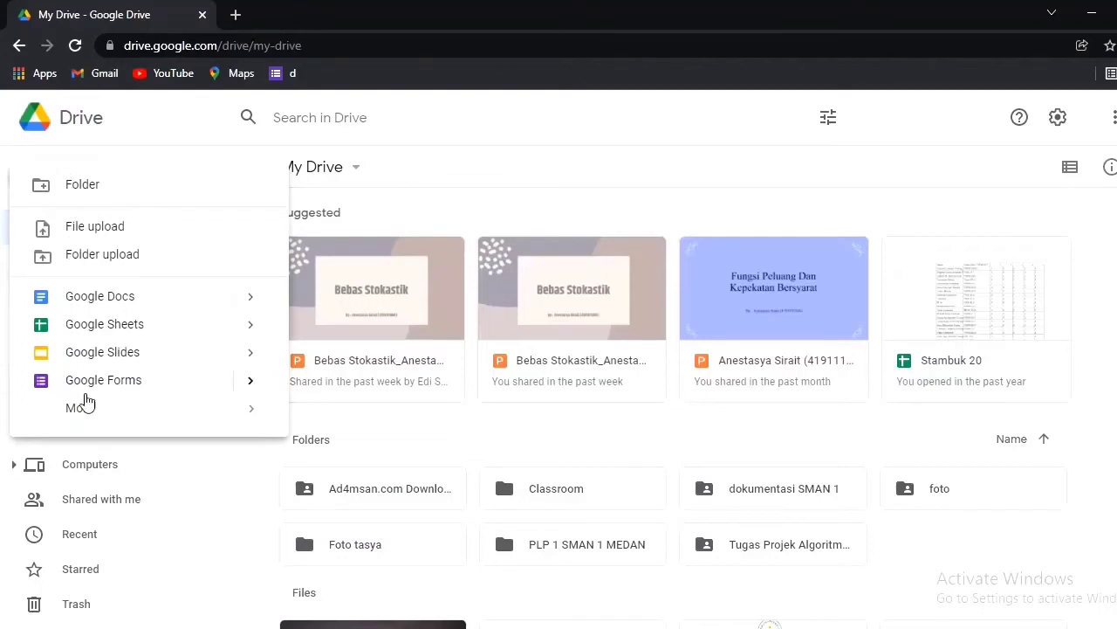
pyautogui.click(479, 172)
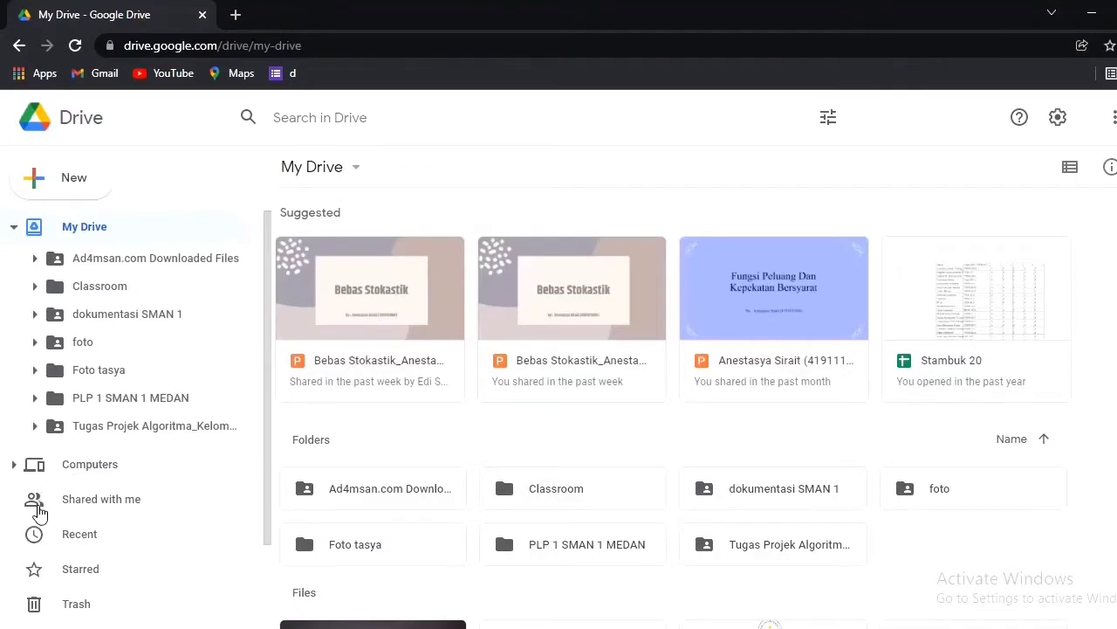
pyautogui.click(38, 513)
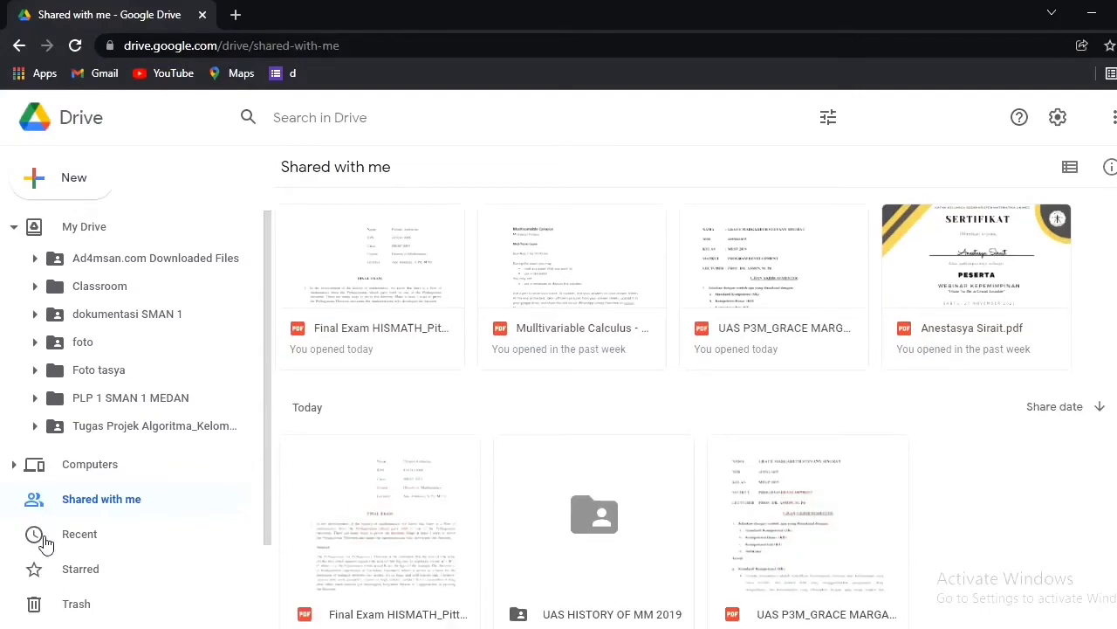
pyautogui.click(45, 543)
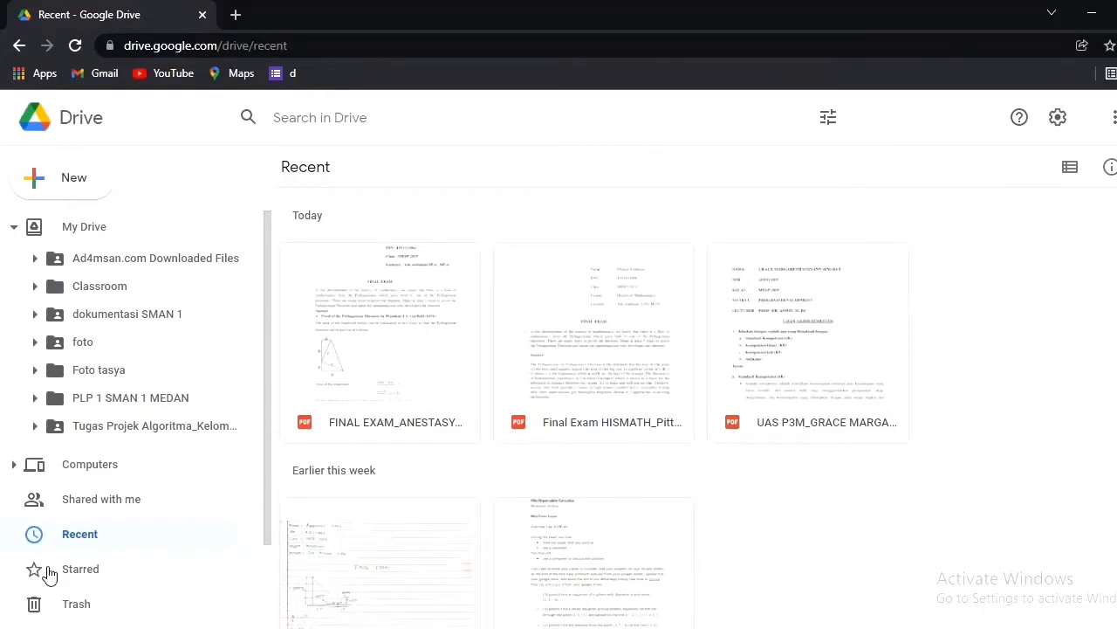
pyautogui.click(49, 575)
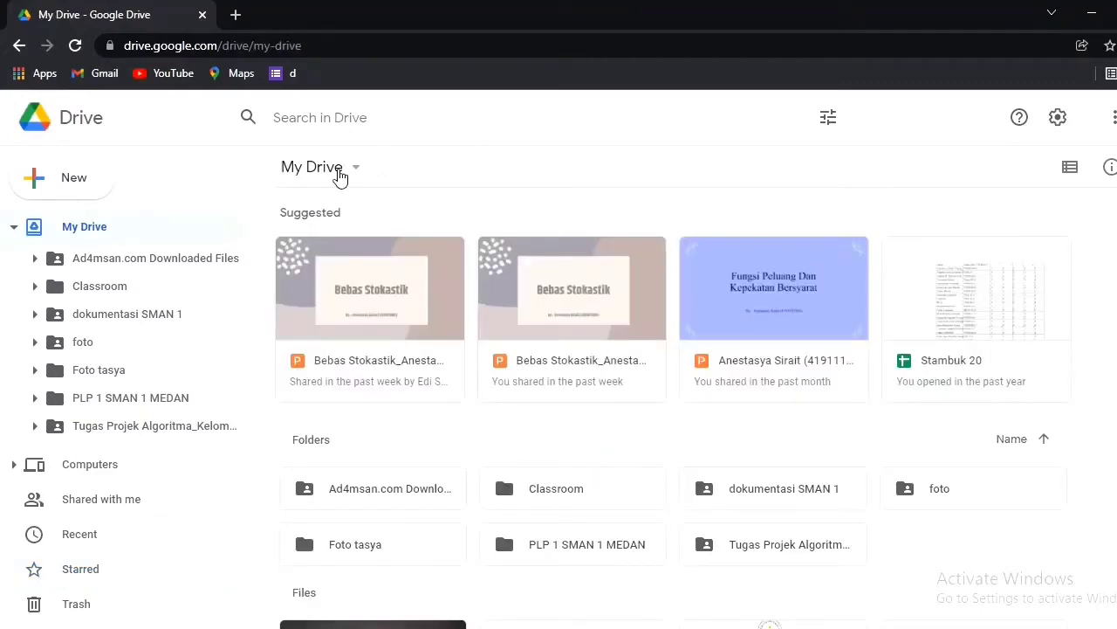
# Review My Drive's upload and creation options, the Google Docs choices, and the actions available for the first suggested PDF
pyautogui.click(324, 167)
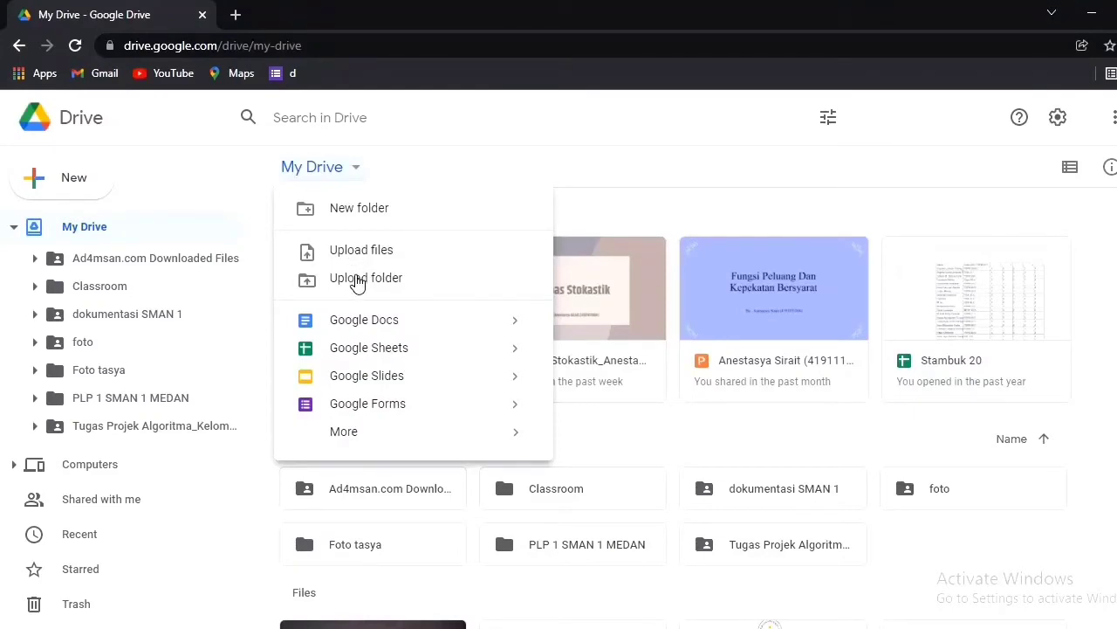
pyautogui.press('Escape')
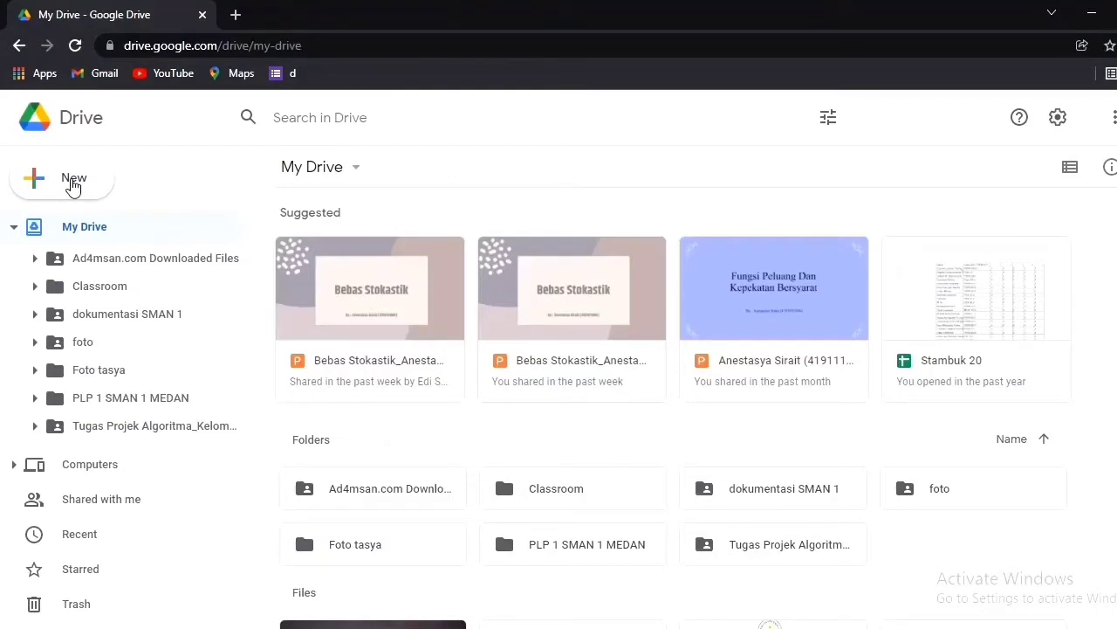
pyautogui.click(73, 186)
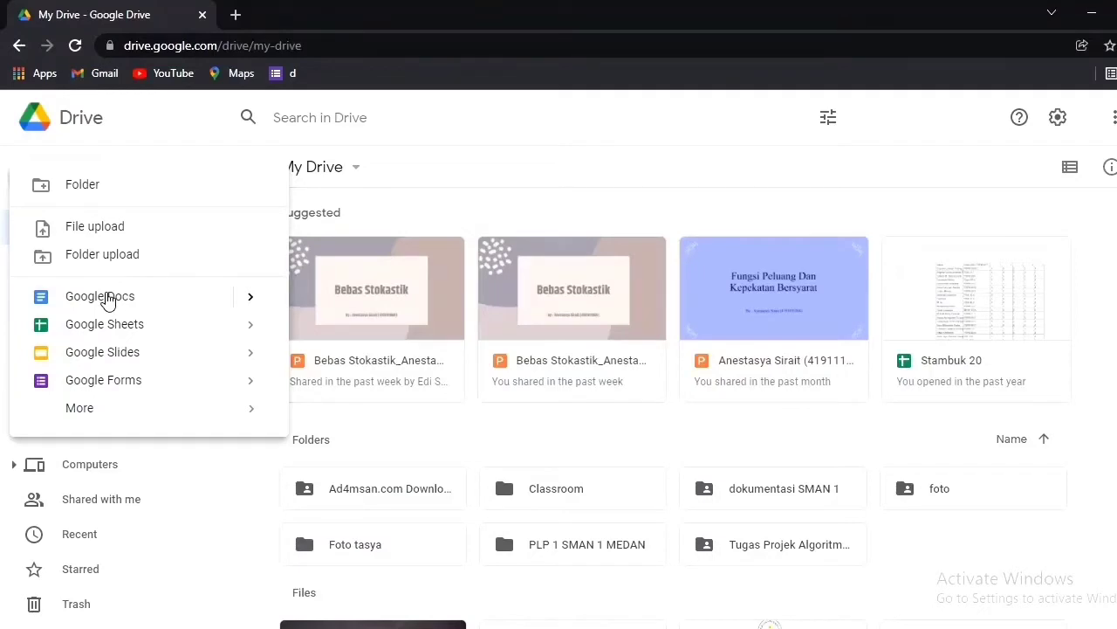
pyautogui.click(247, 305)
pyautogui.moveTo(125, 416)
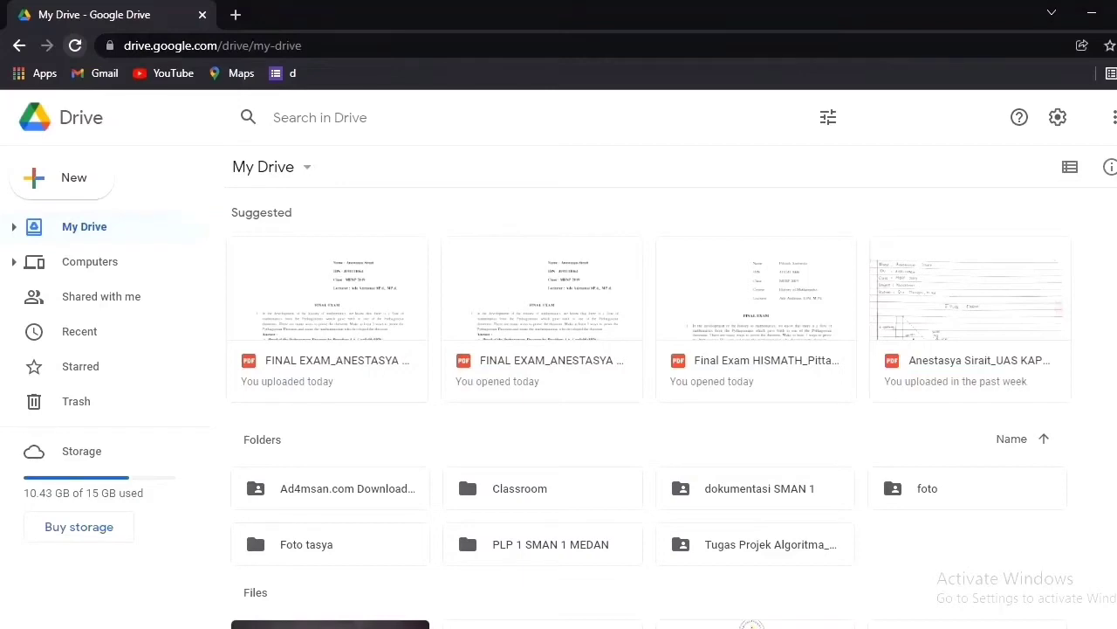
pyautogui.rightClick(403, 375)
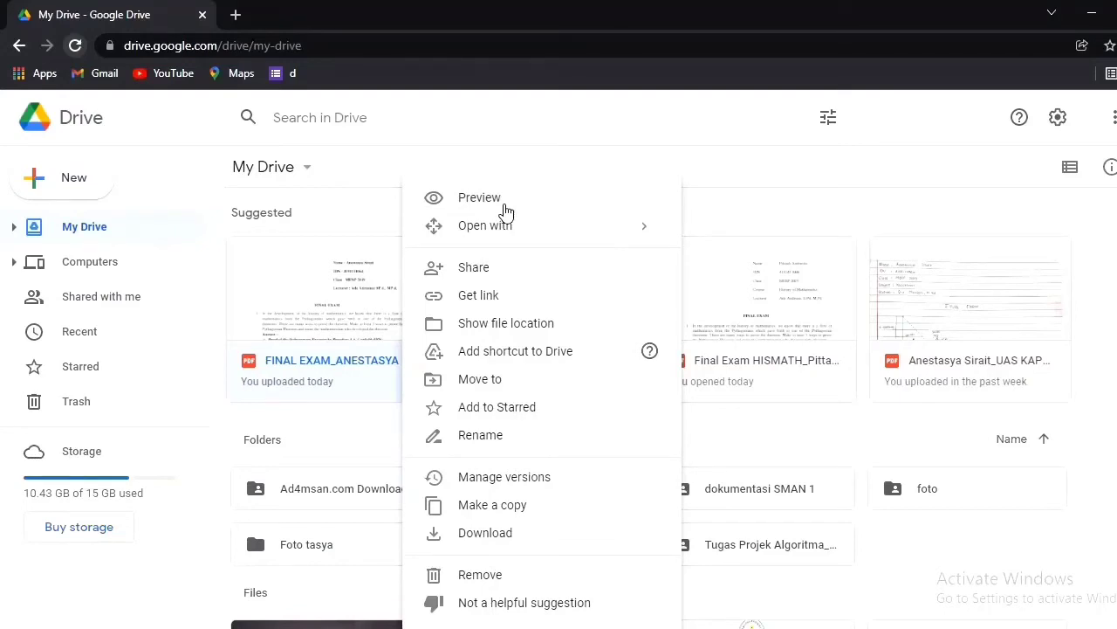
pyautogui.moveTo(506, 227)
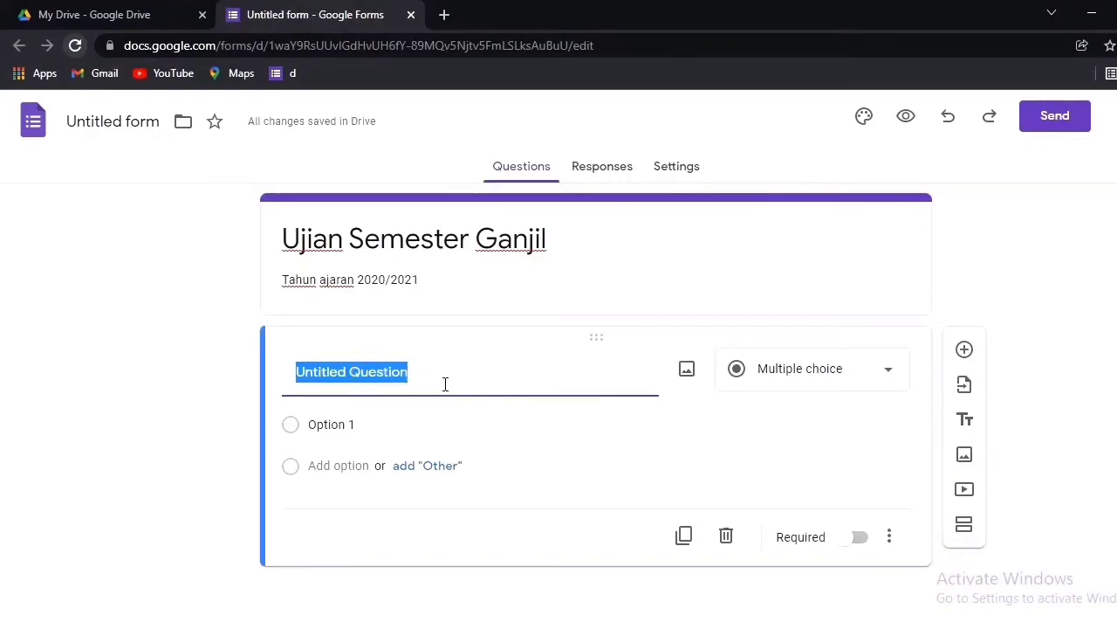
# Copy question 1's text about sets A and B from the Word document into the form's first question, replacing the placeholder title
pyautogui.click(705, 627)
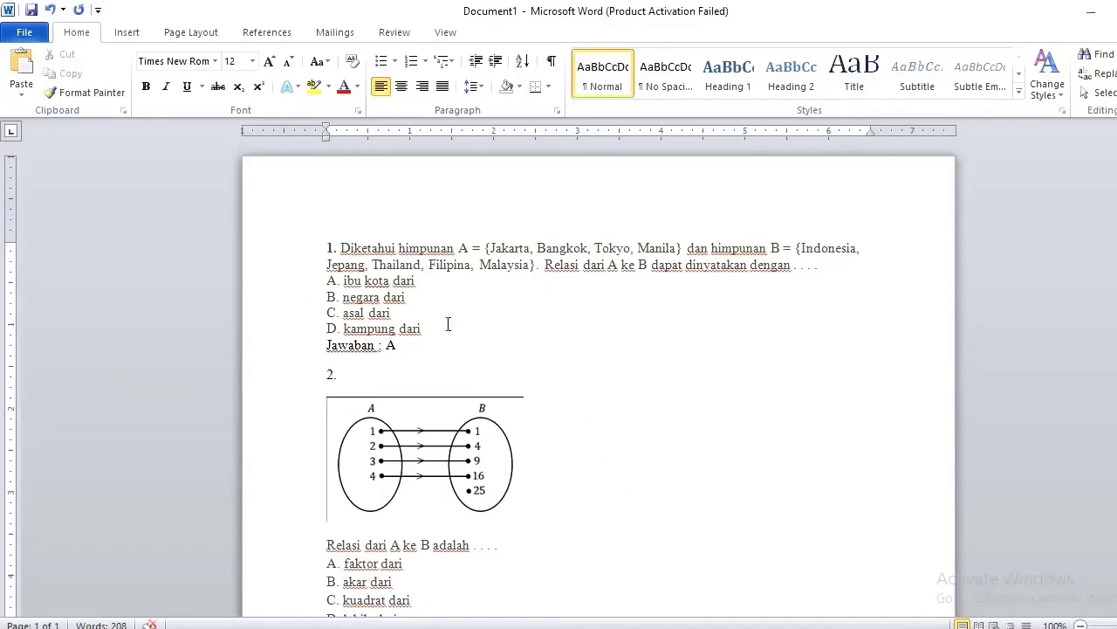
pyautogui.moveTo(341, 248); pyautogui.dragTo(809, 275)
pyautogui.click(809, 276)
pyautogui.moveTo(341, 249); pyautogui.dragTo(831, 275)
pyautogui.hotkey('ctrl', 'c')
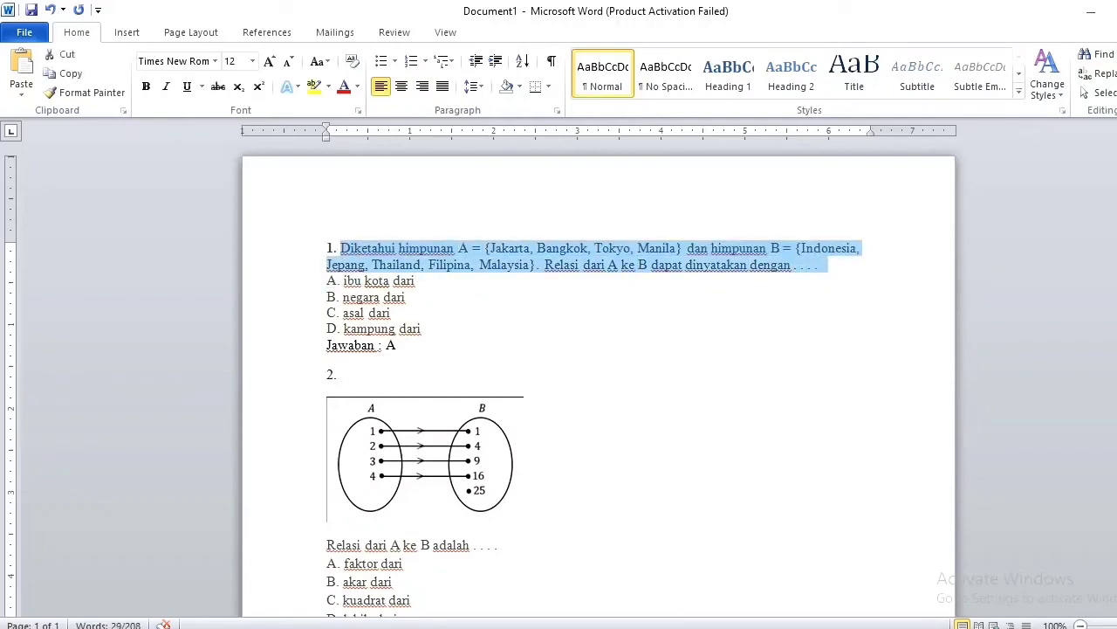
pyautogui.hotkey('alt', 'Tab')
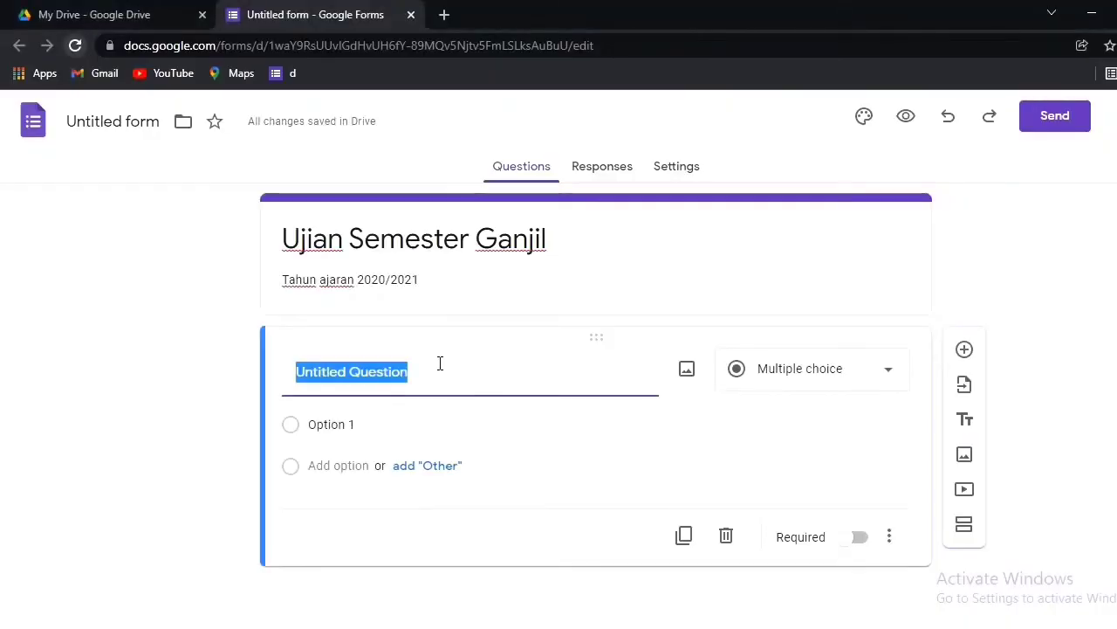
pyautogui.click(440, 363)
pyautogui.hotkey('ctrl', 'v')
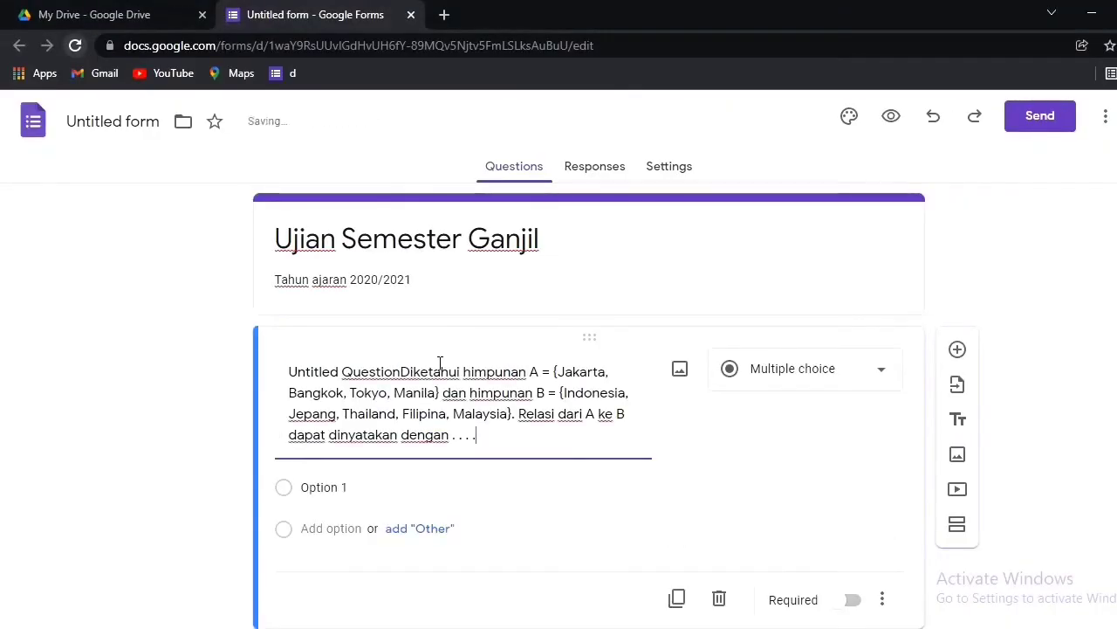
pyautogui.moveTo(288, 371); pyautogui.dragTo(401, 375)
pyautogui.press('BackSpace')
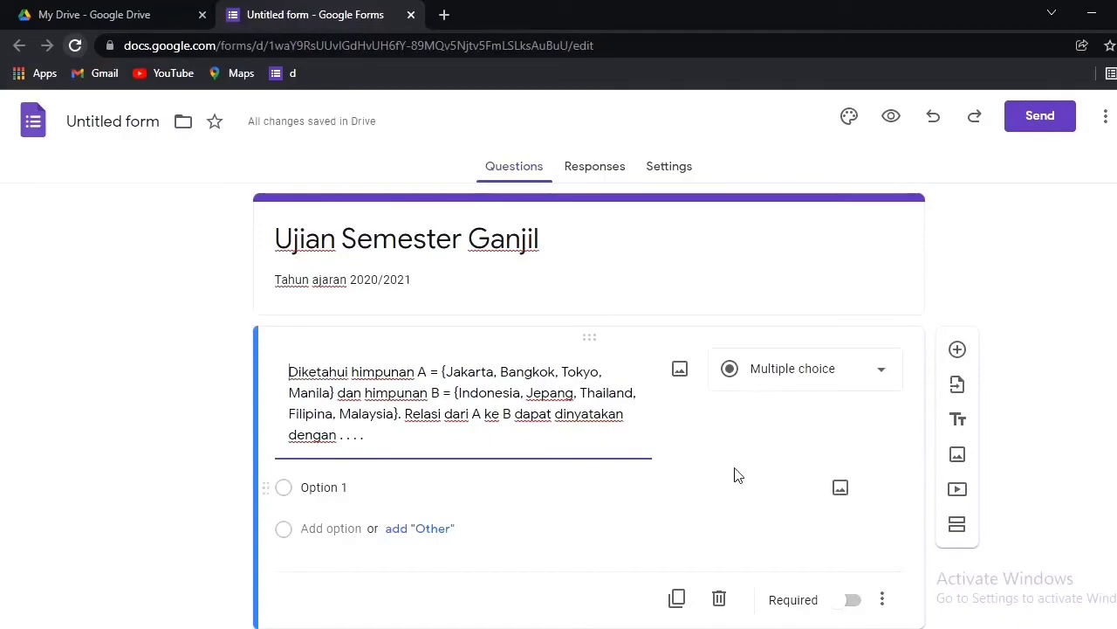
# Copy answer A from the Word document and set the question's first option to "ibu kota dari"
pyautogui.hotkey('alt', 'Tab')
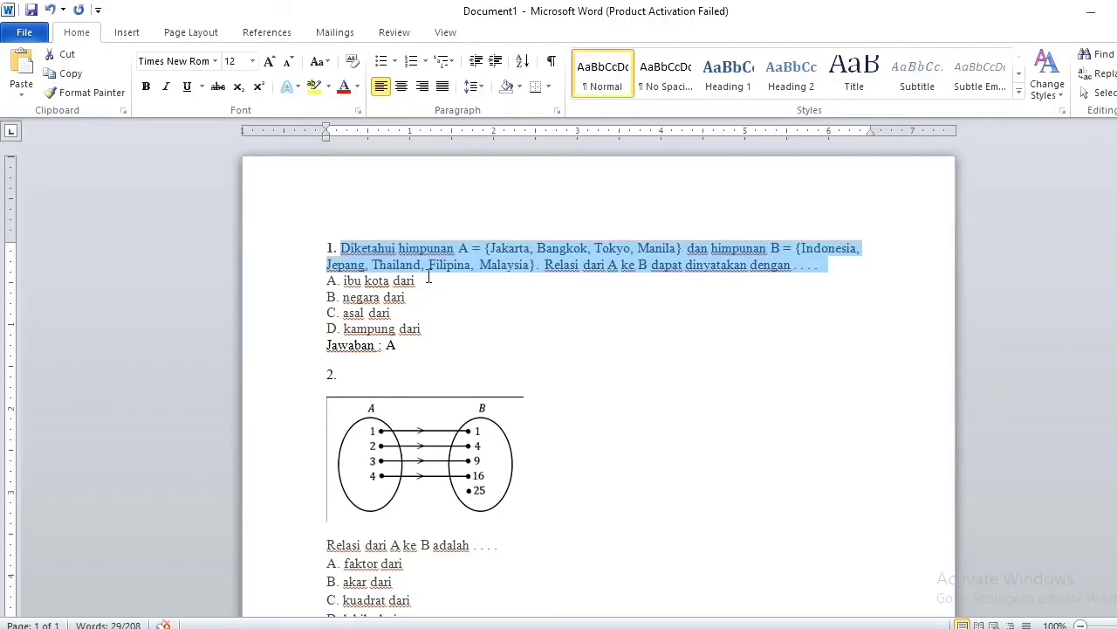
pyautogui.moveTo(428, 278); pyautogui.dragTo(345, 280)
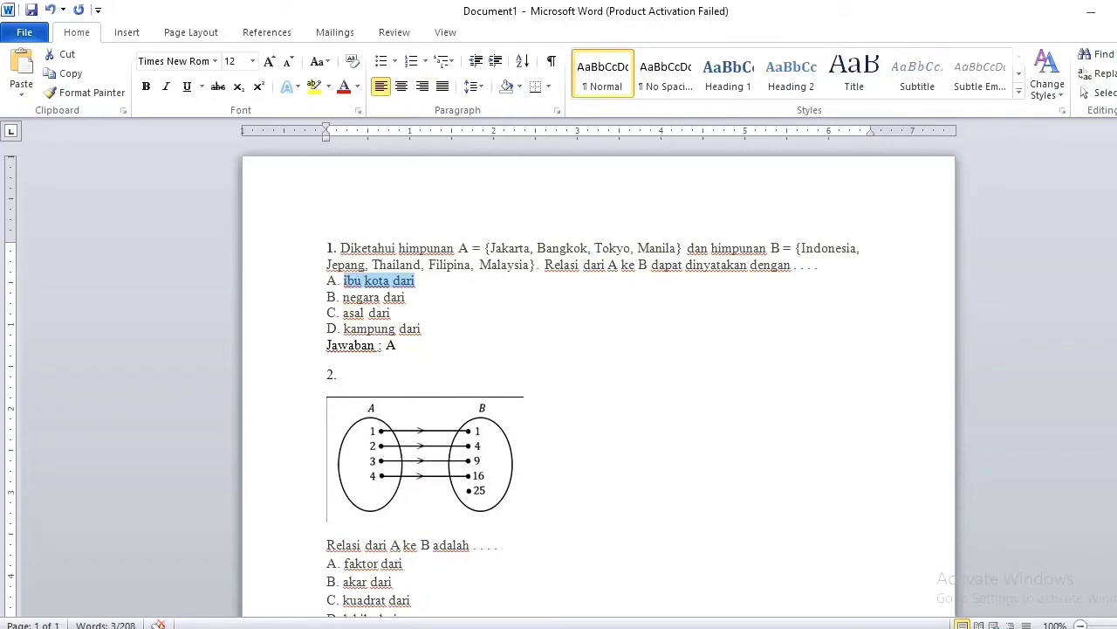
pyautogui.hotkey('alt', 'Tab')
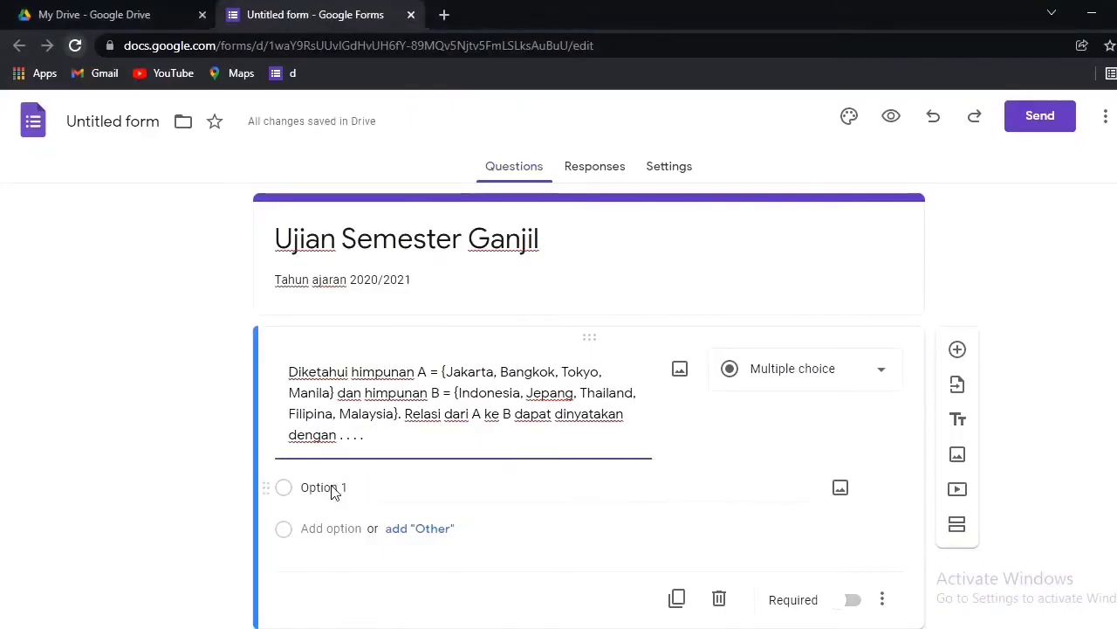
pyautogui.click(369, 489)
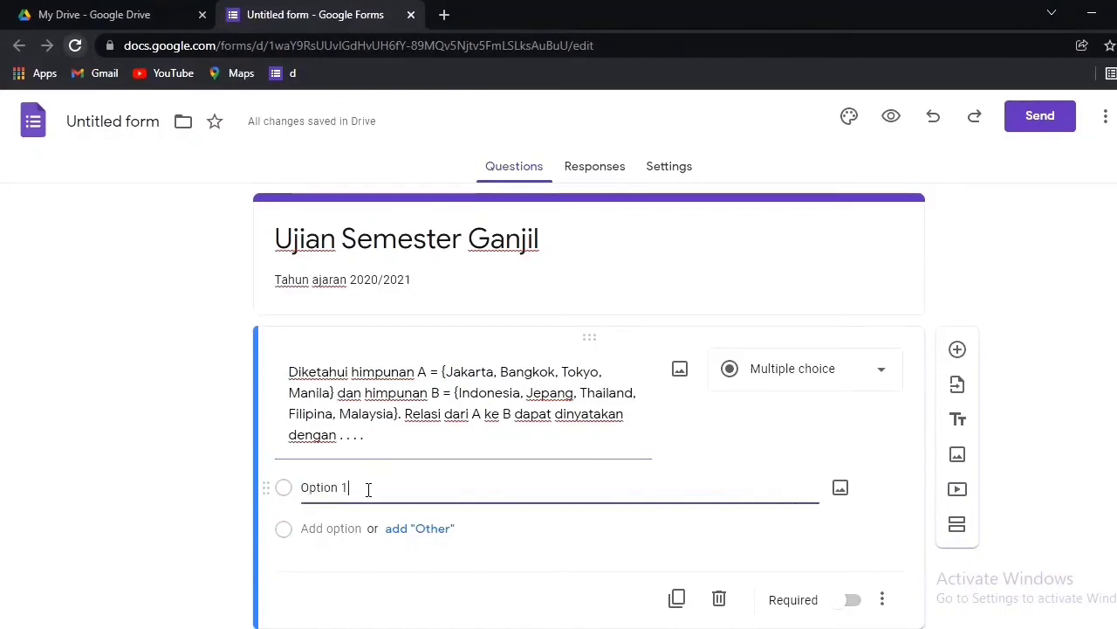
pyautogui.moveTo(369, 489); pyautogui.dragTo(274, 485)
pyautogui.write('ibu kota dari')
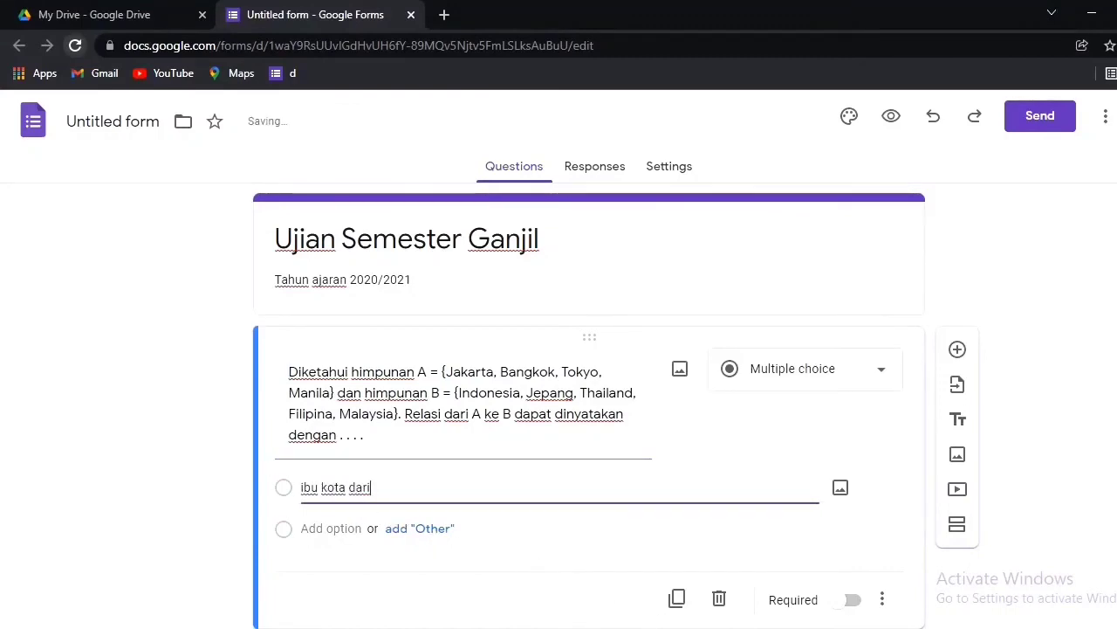
# Copy answer B from the Word document and add it as the second option, "negara dari"
pyautogui.hotkey('alt', 'Tab')
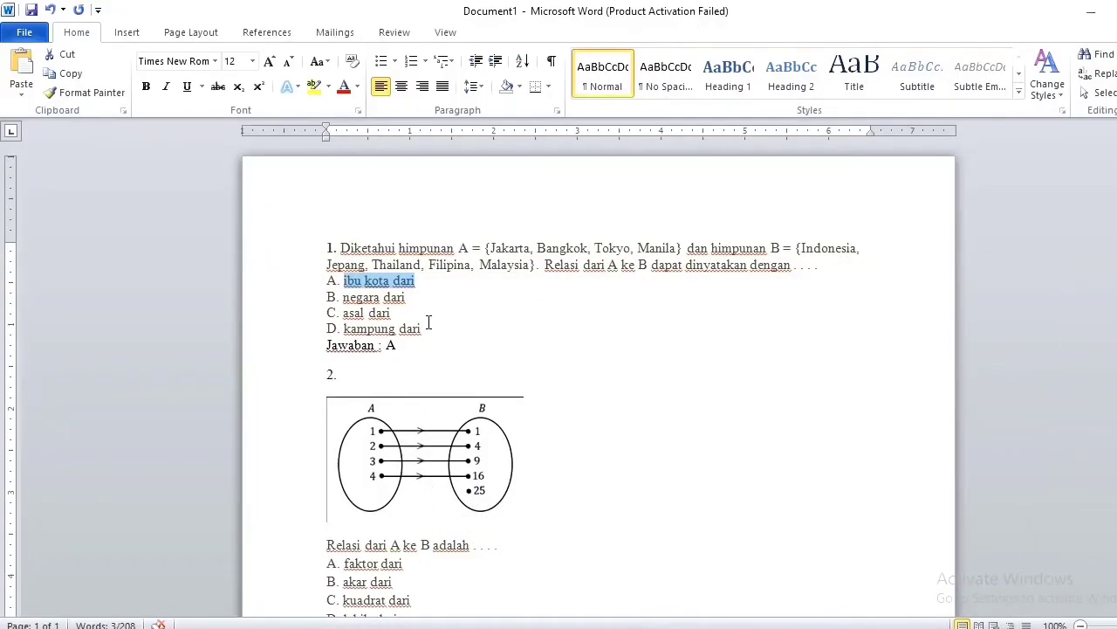
pyautogui.moveTo(415, 300); pyautogui.dragTo(344, 298)
pyautogui.hotkey('ctrl', 'c')
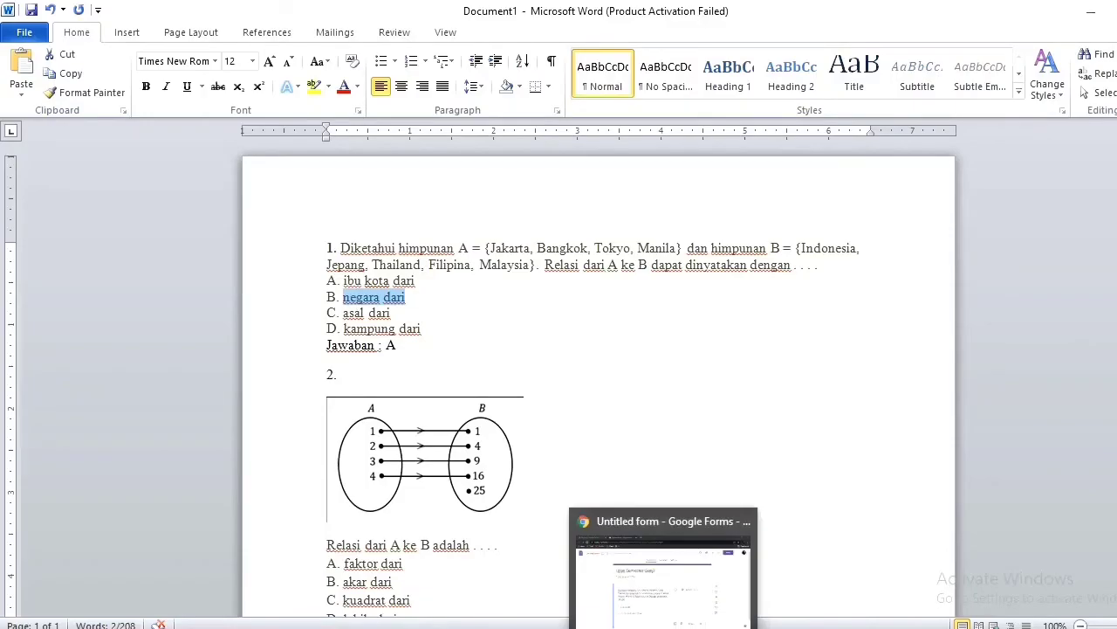
pyautogui.click(661, 606)
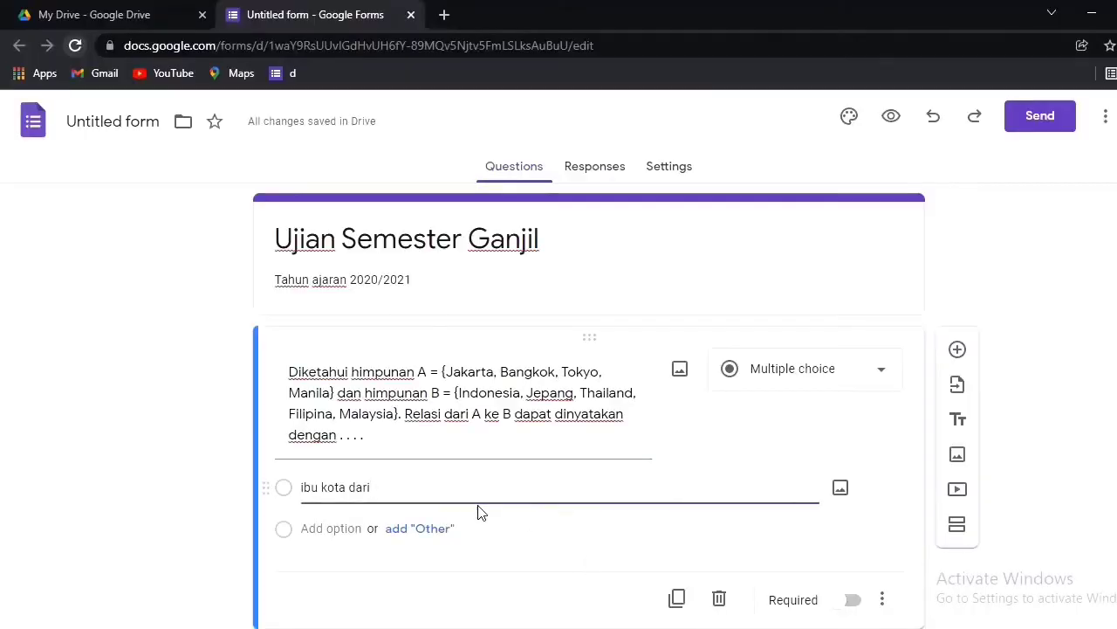
pyautogui.click(349, 528)
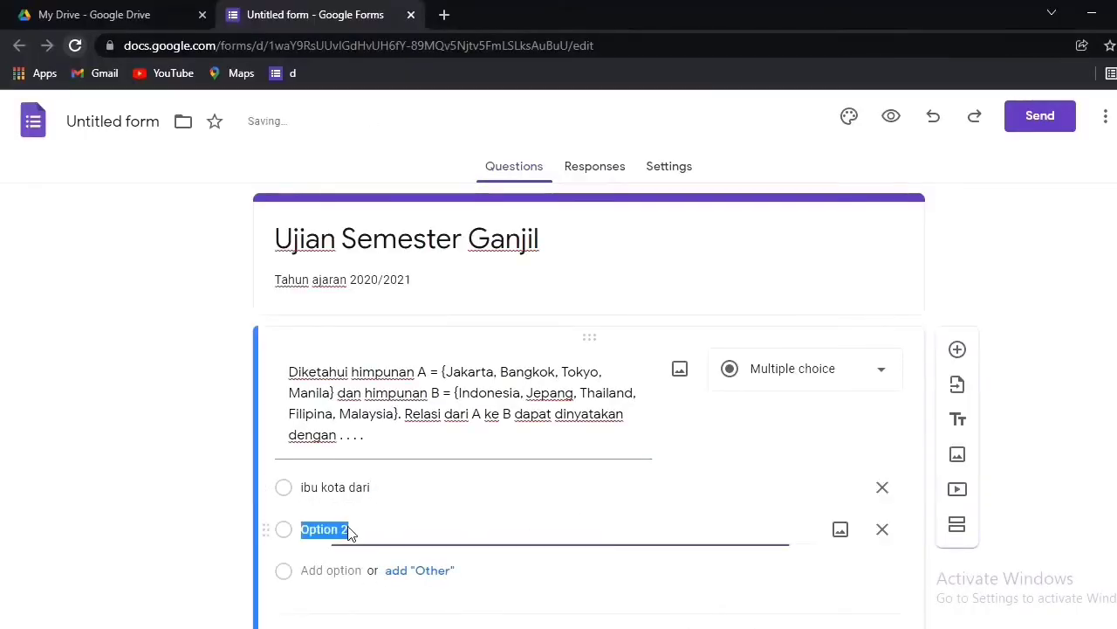
pyautogui.hotkey('ctrl', 'v')
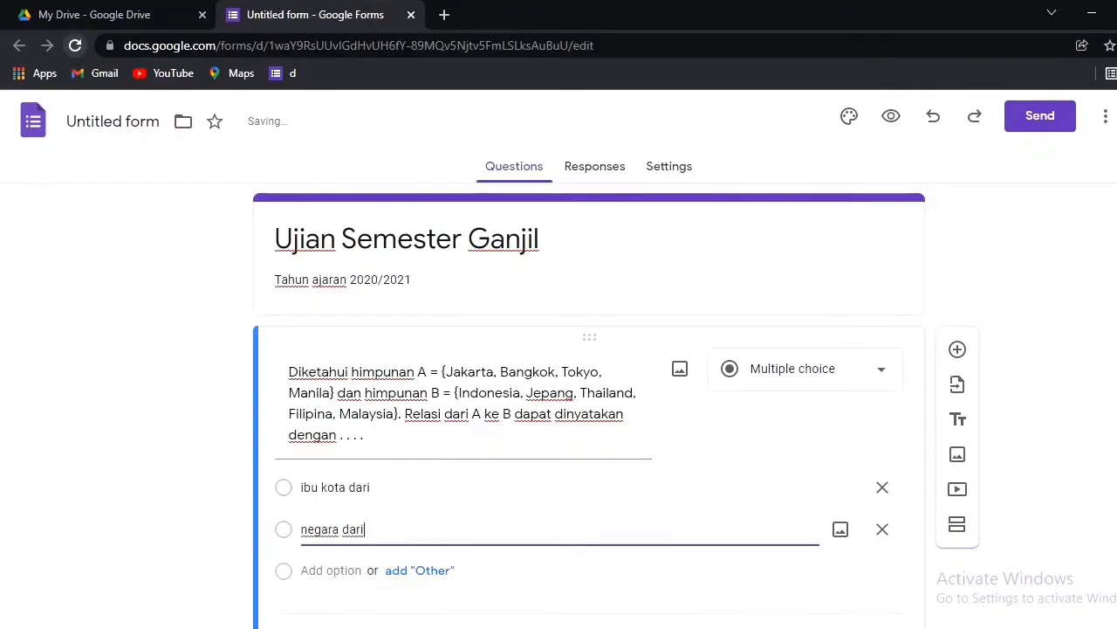
# Copy answer C from the Word document and add it as the third option, "asal dari"
pyautogui.hotkey('alt', 'Tab')
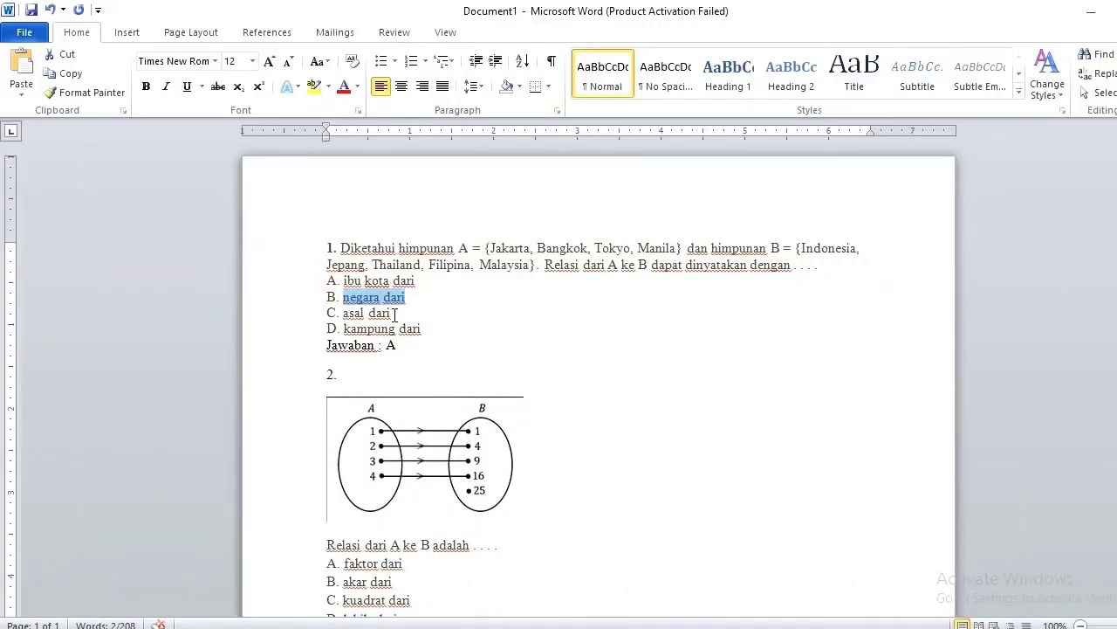
pyautogui.moveTo(390, 312); pyautogui.dragTo(343, 313)
pyautogui.hotkey('ctrl', 'c')
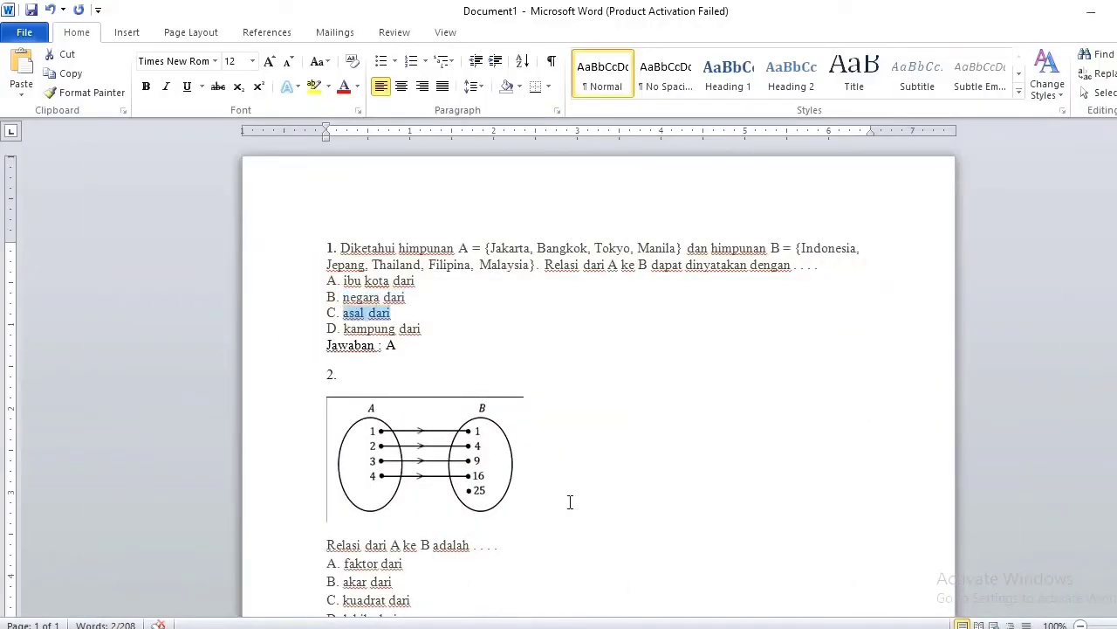
pyautogui.hotkey('alt', 'Tab')
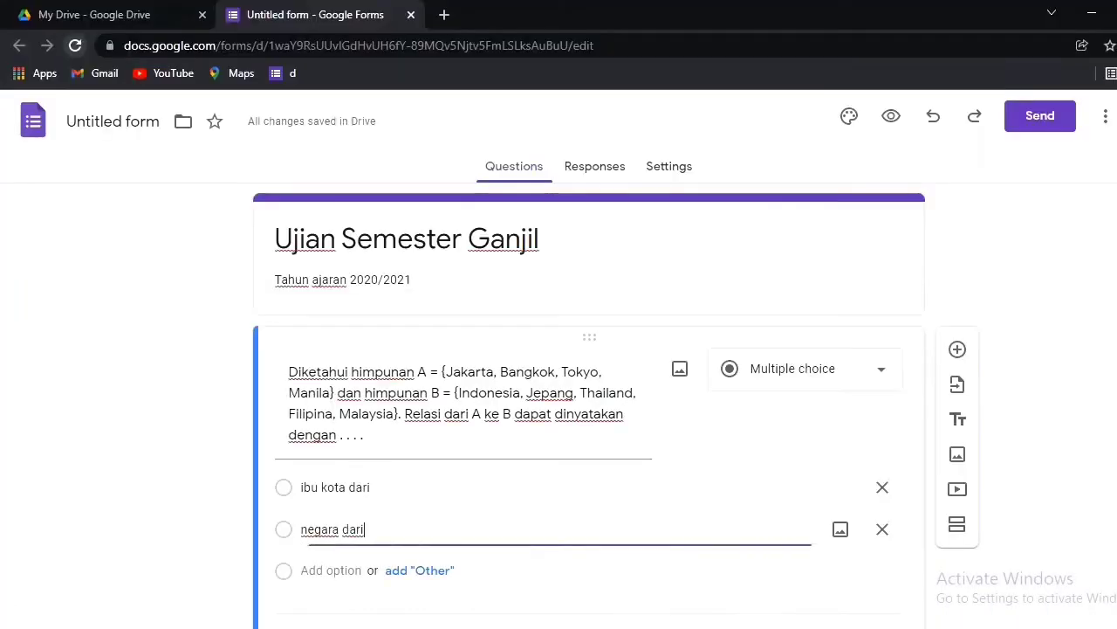
pyautogui.click(333, 573)
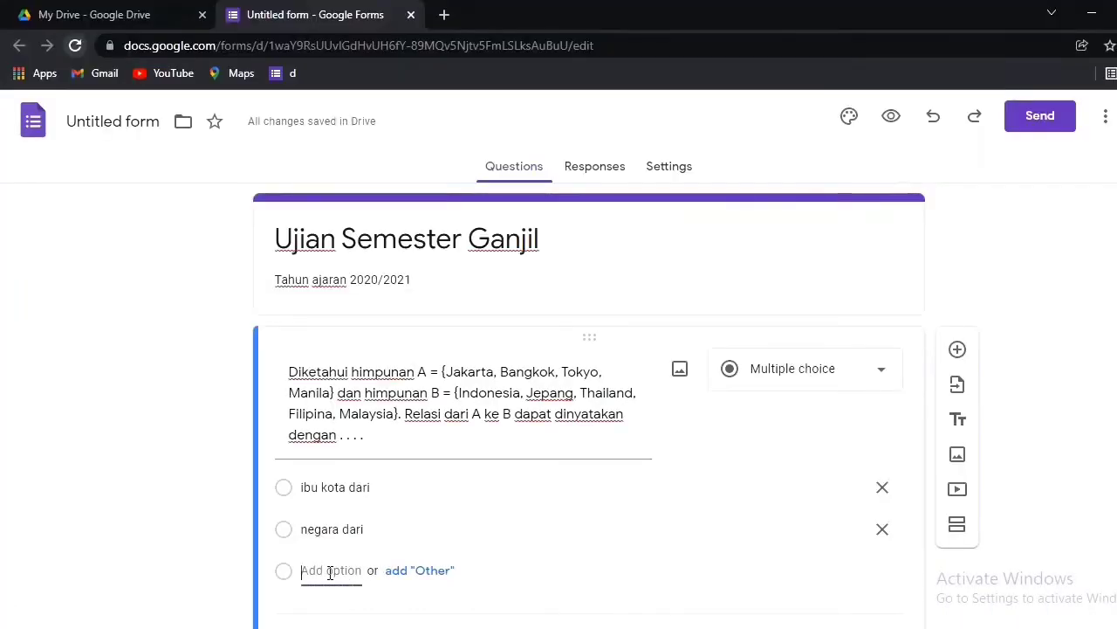
pyautogui.hotkey('ctrl', 'v')
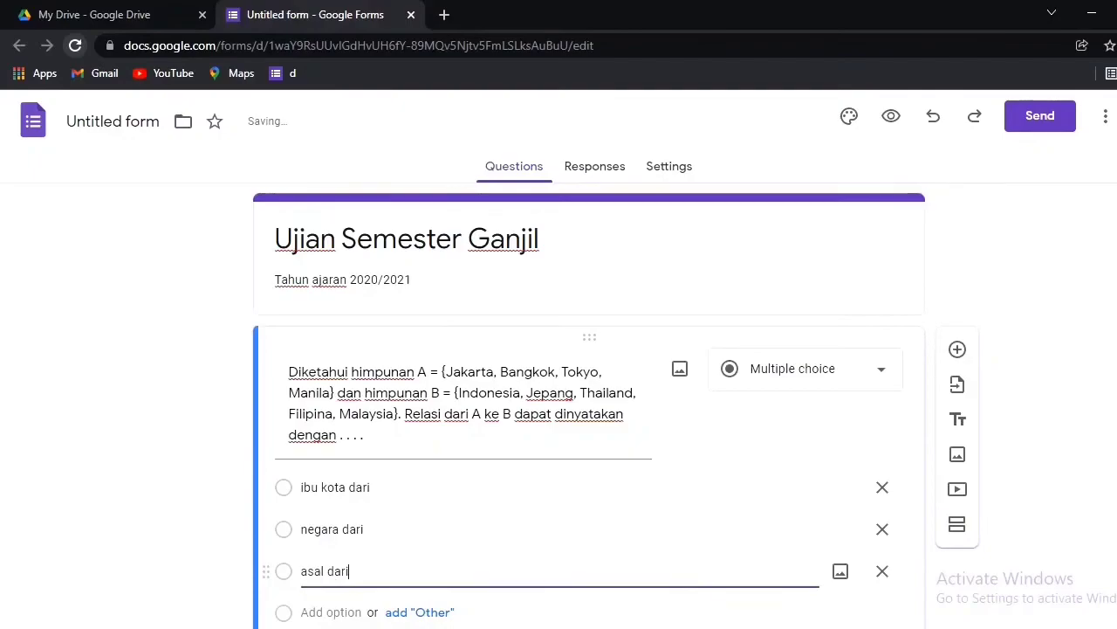
# Copy answer D from the Word document and add it as the first question's fourth option, "kampung dari"
pyautogui.hotkey('alt', 'Tab')
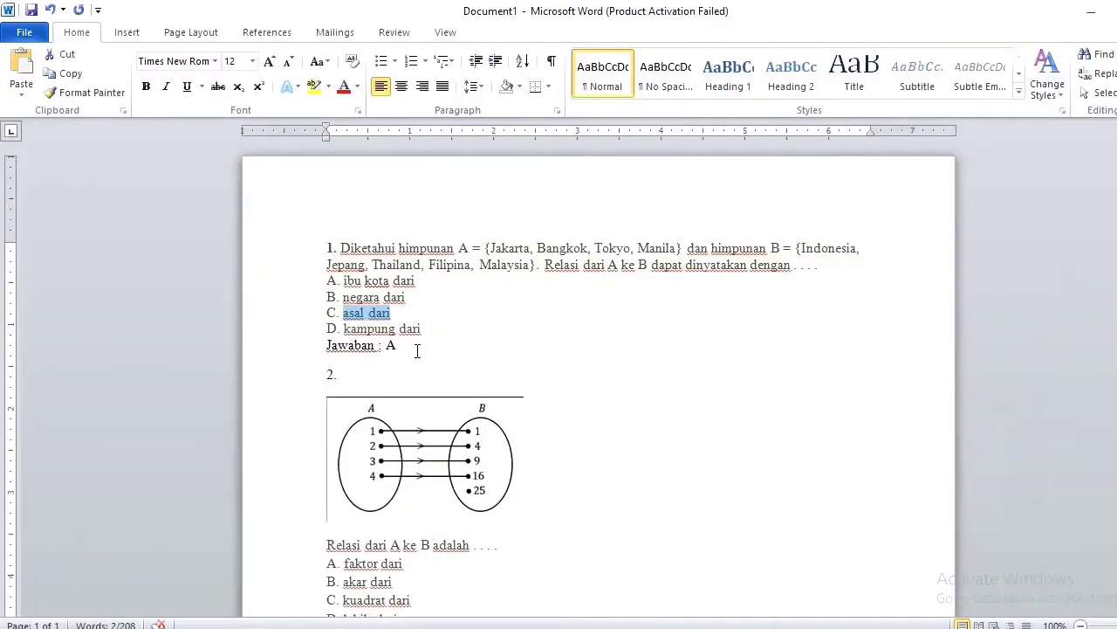
pyautogui.moveTo(434, 333); pyautogui.dragTo(372, 332)
pyautogui.hotkey('ctrl', 'c')
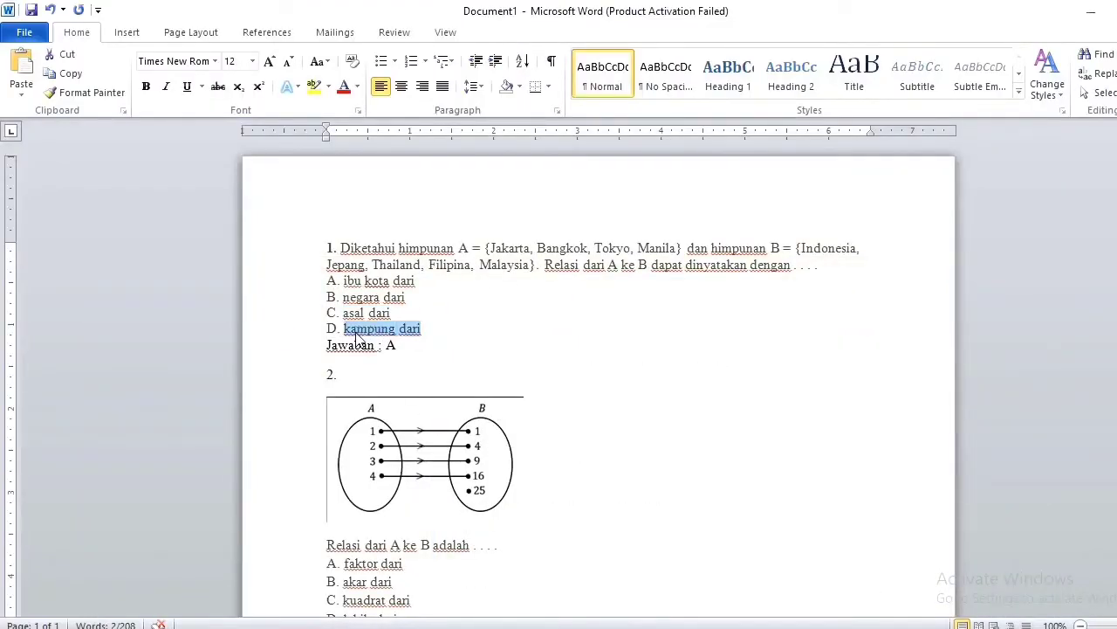
pyautogui.hotkey('alt', 'Tab')
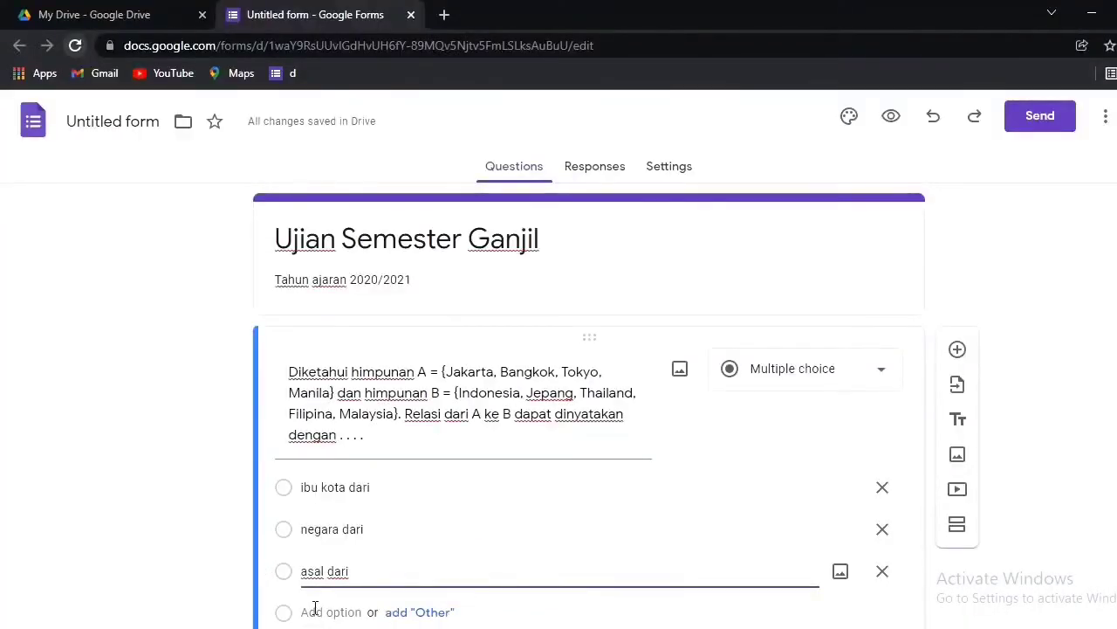
pyautogui.click(315, 609)
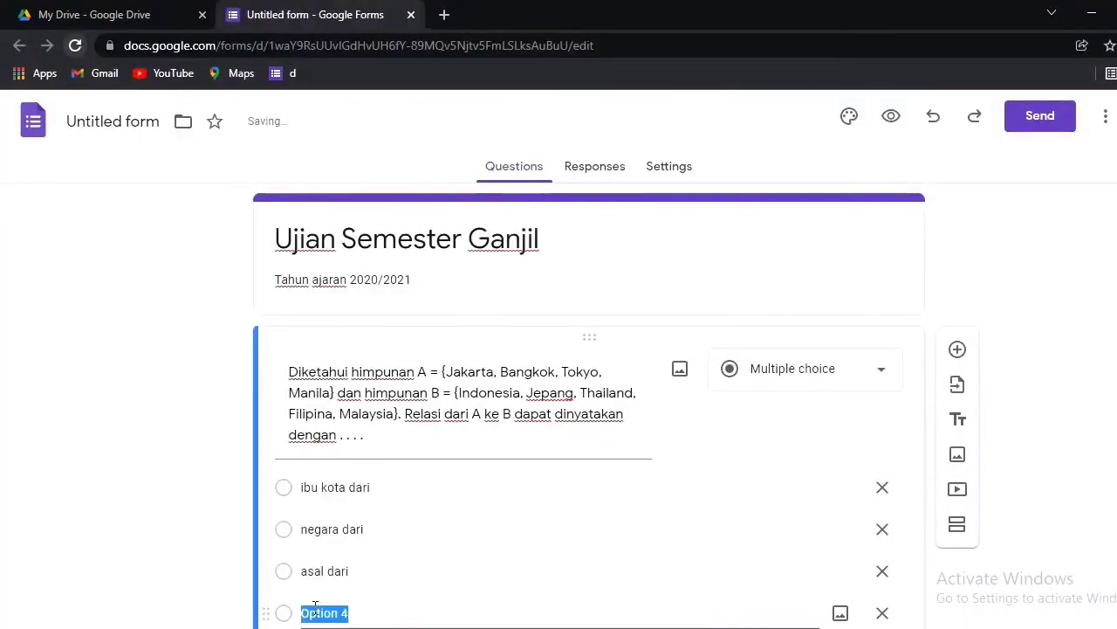
pyautogui.hotkey('ctrl', 'v')
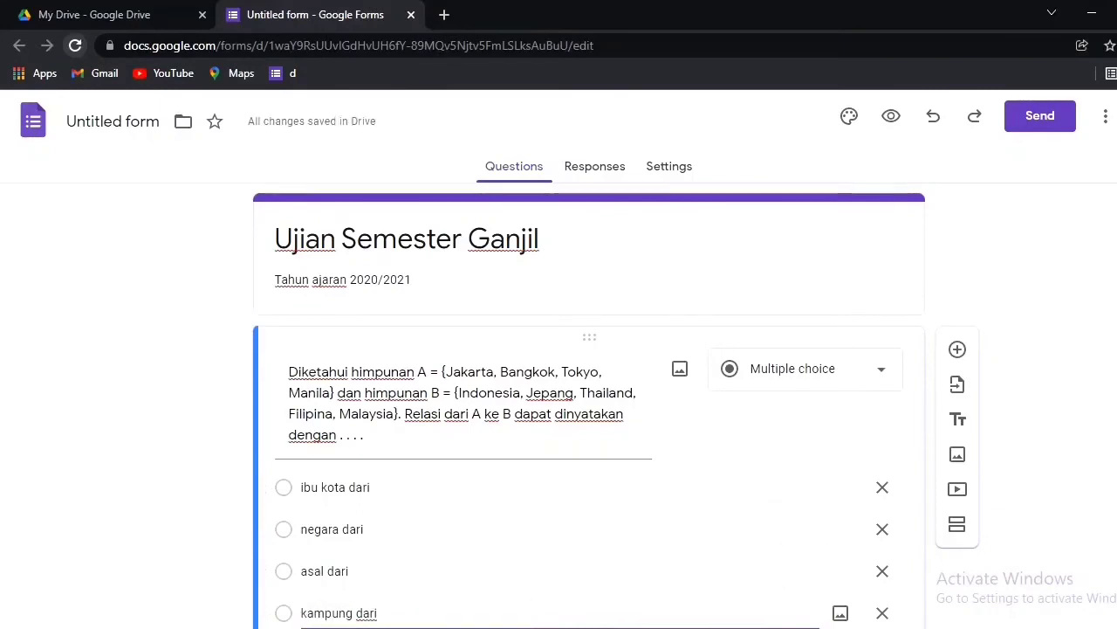
# Make the question about sets A and B required and add a new blank question below it
pyautogui.scroll(-1, 589, 393)
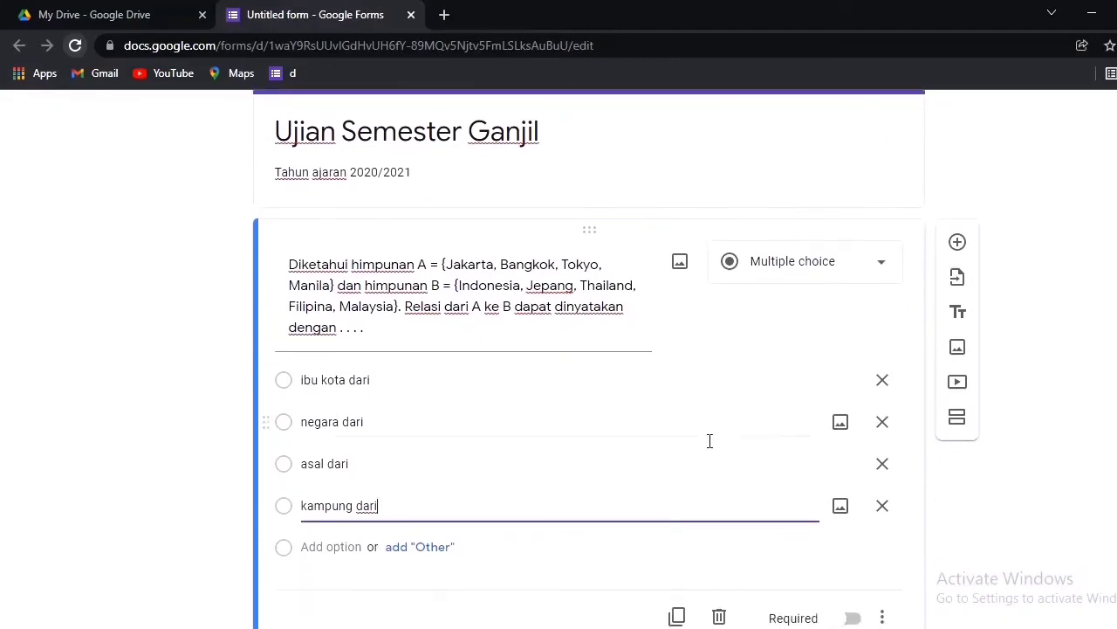
pyautogui.click(848, 618)
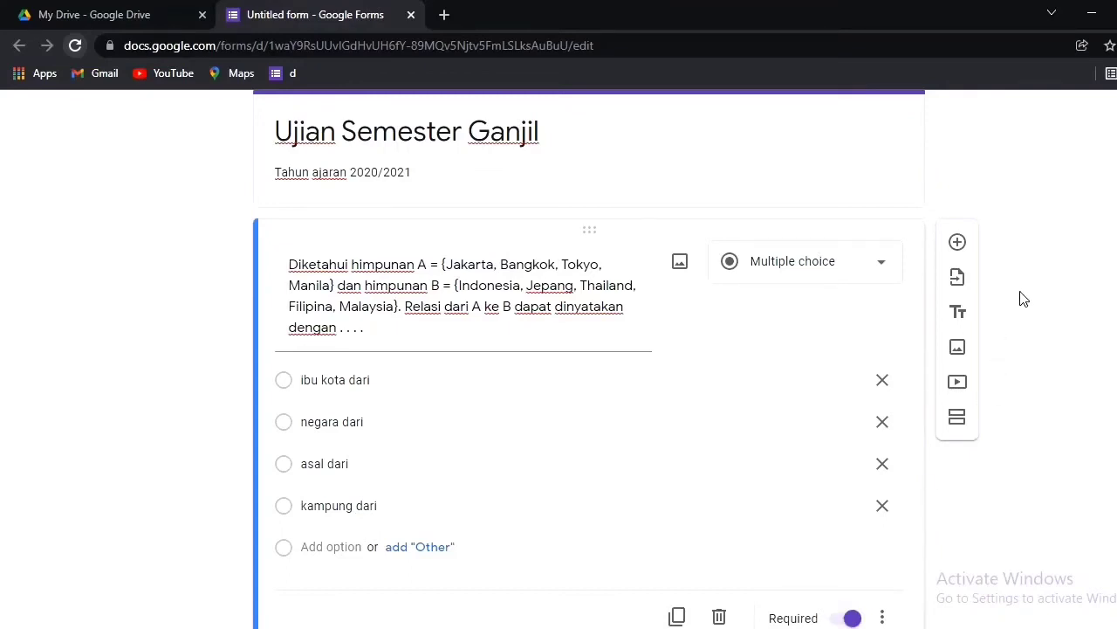
pyautogui.scroll(-1, 1043, 349)
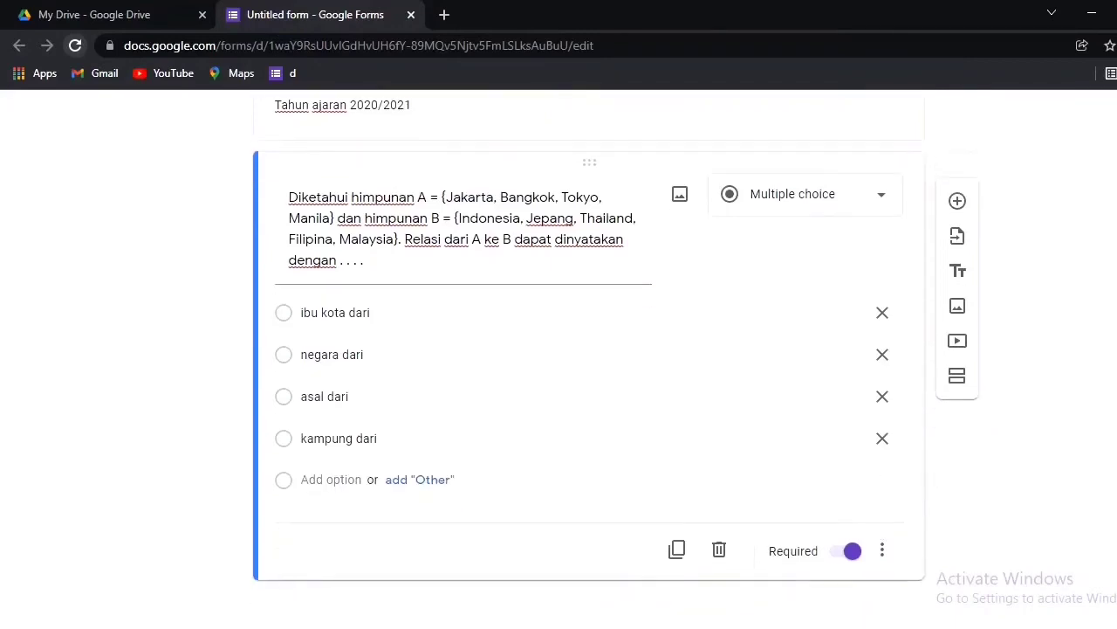
pyautogui.click(957, 216)
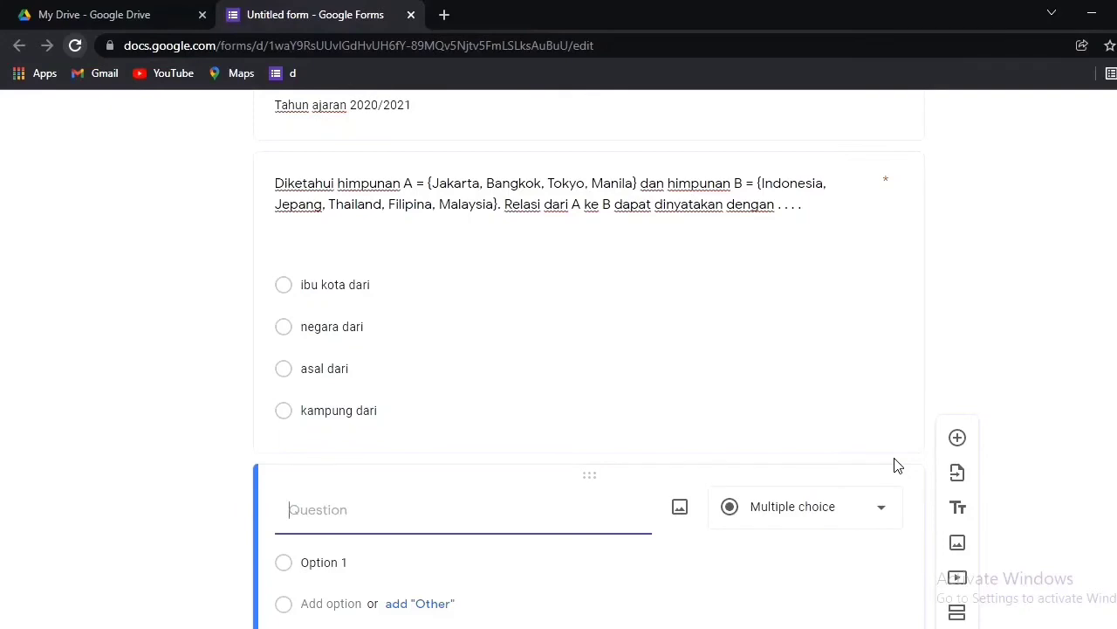
# Open the form's sending options, choose sharing by link, and copy the unshortened form link
pyautogui.scroll(2, 894, 465)
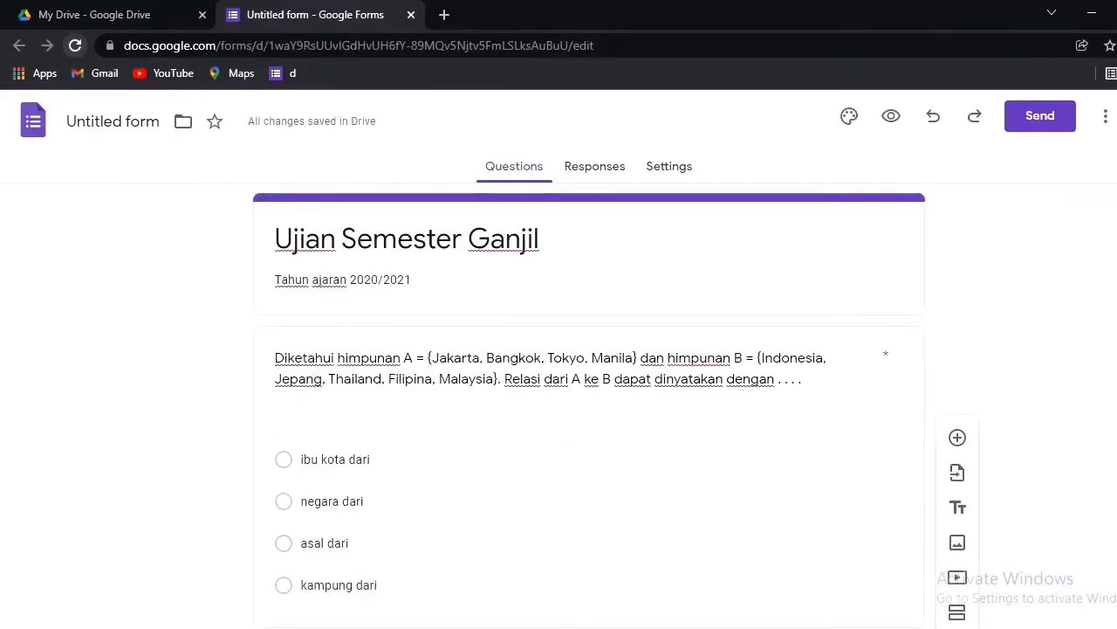
pyautogui.click(1046, 125)
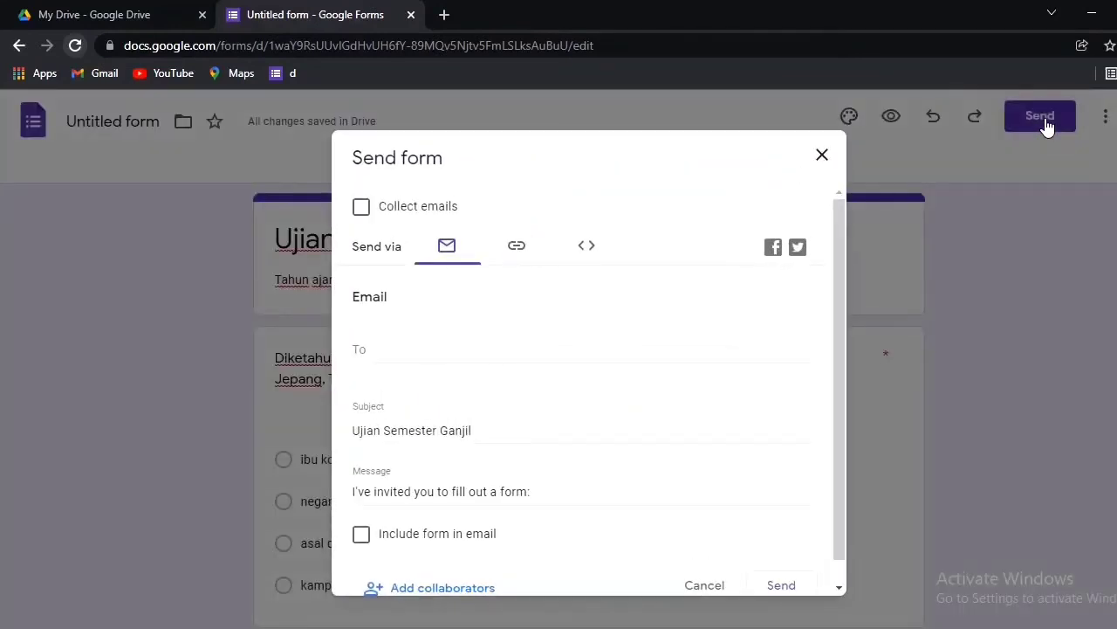
pyautogui.click(518, 246)
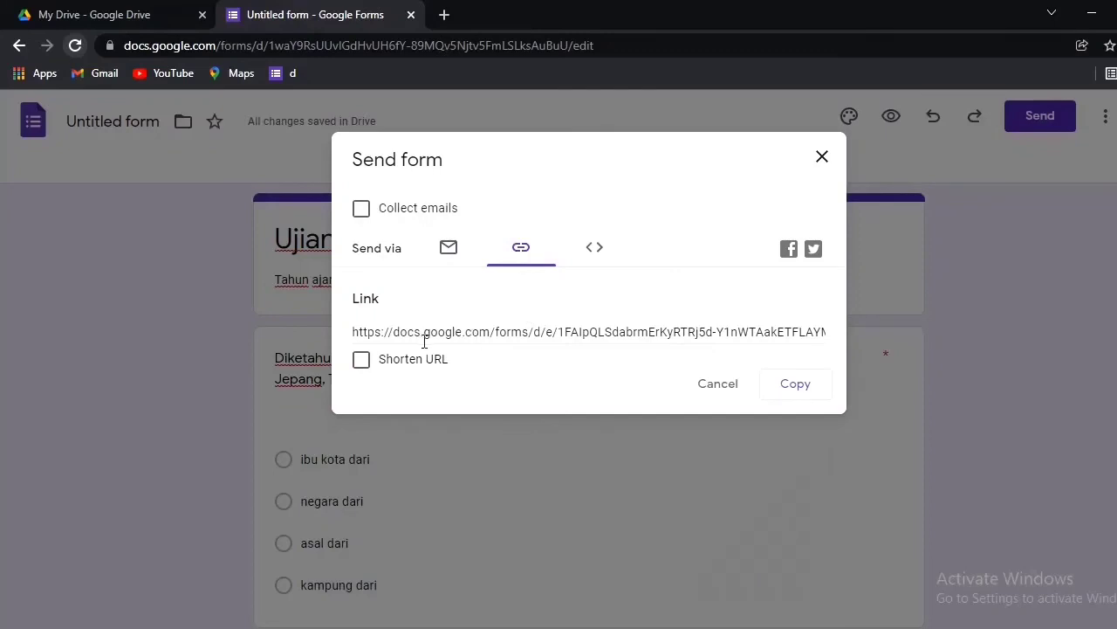
pyautogui.click(793, 388)
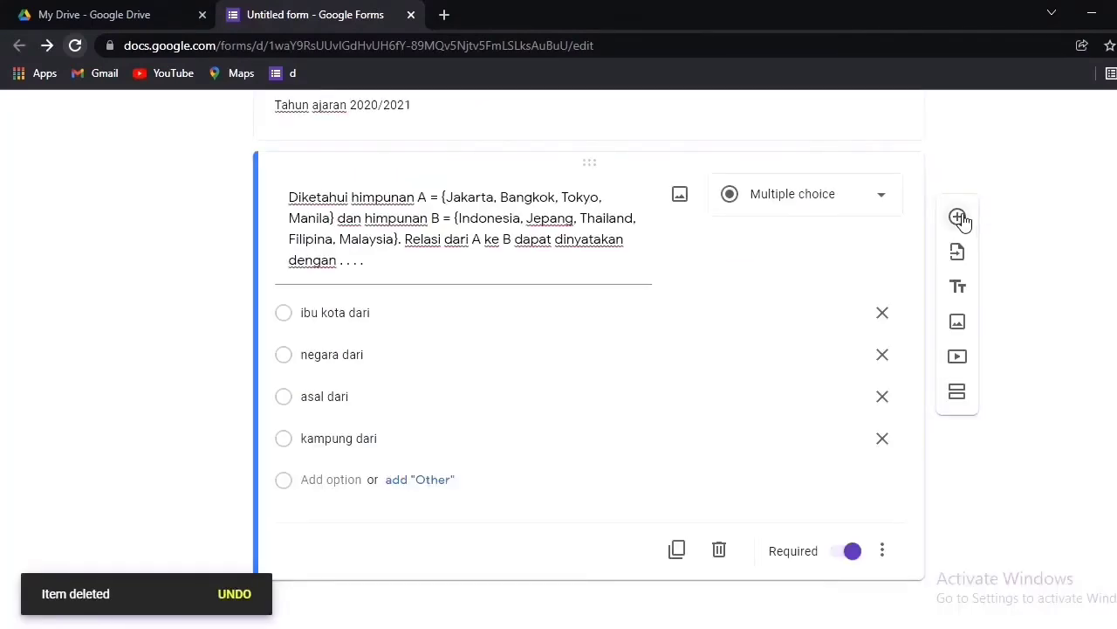
# Add a new question and fill its title with question 3's text about sets P and Q from the Word document
pyautogui.click(958, 217)
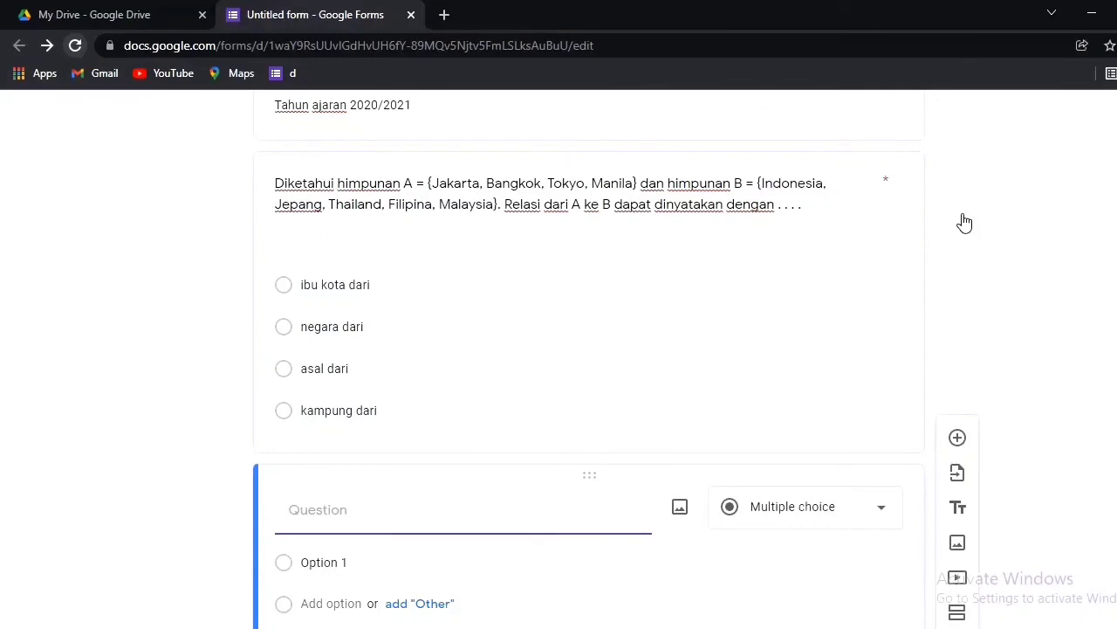
pyautogui.click(701, 623)
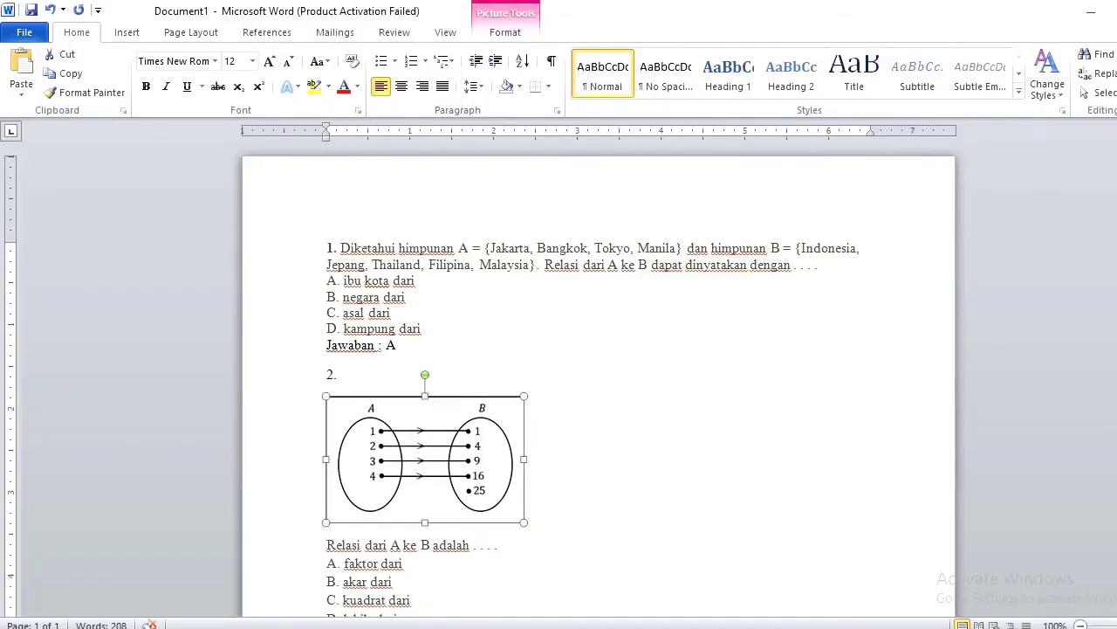
pyautogui.scroll(-6, 347, 377)
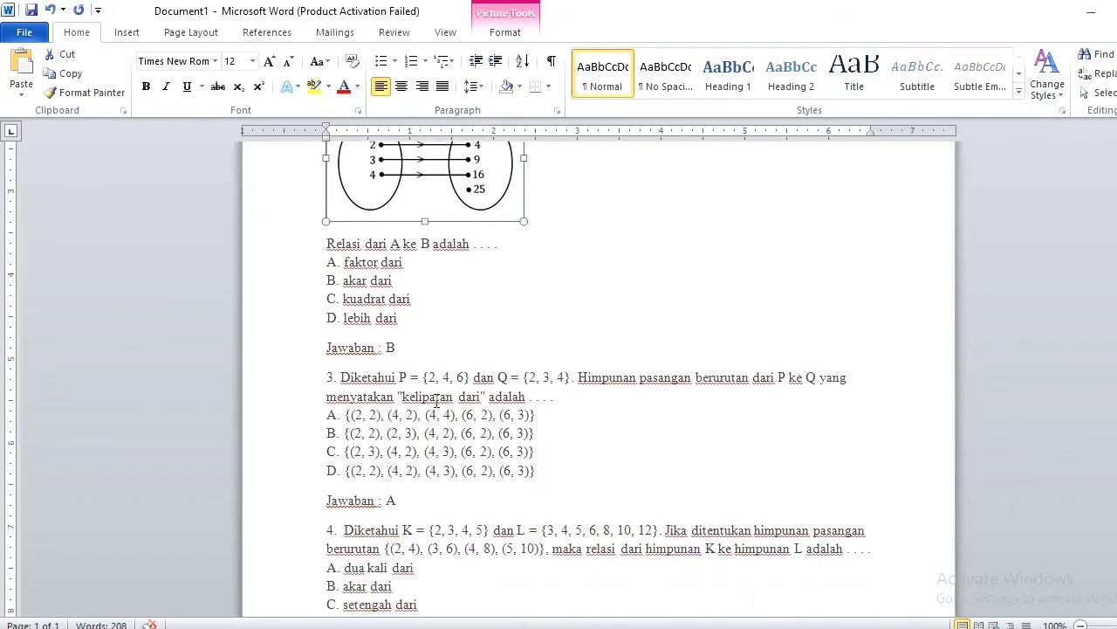
pyautogui.moveTo(342, 378); pyautogui.dragTo(566, 402)
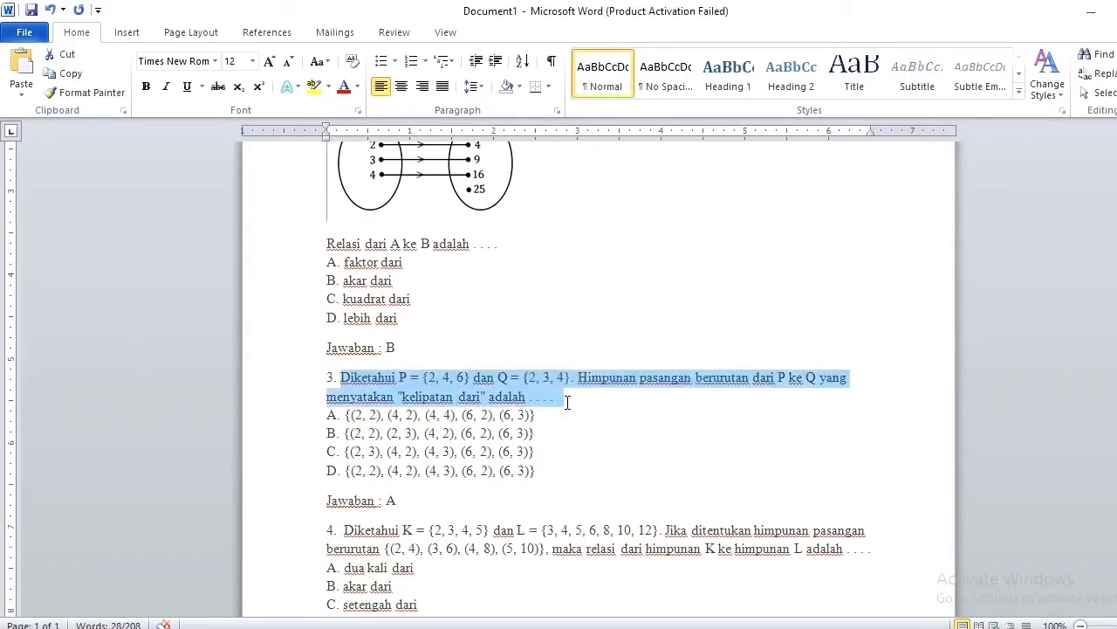
pyautogui.hotkey('alt', 'Tab')
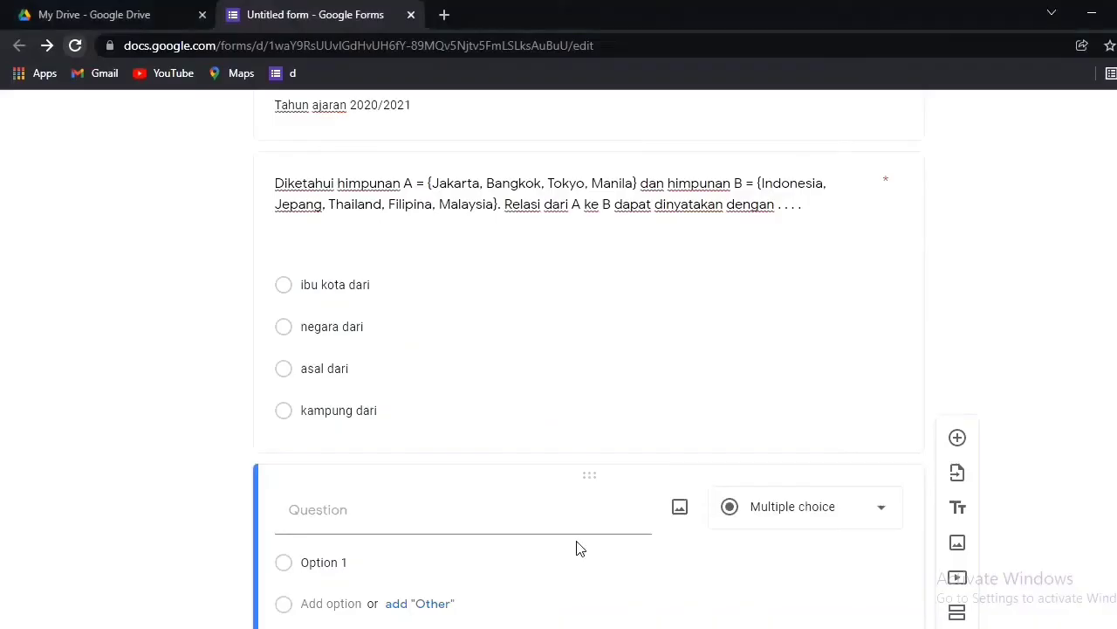
pyautogui.click(478, 500)
pyautogui.hotkey('ctrl', 'v')
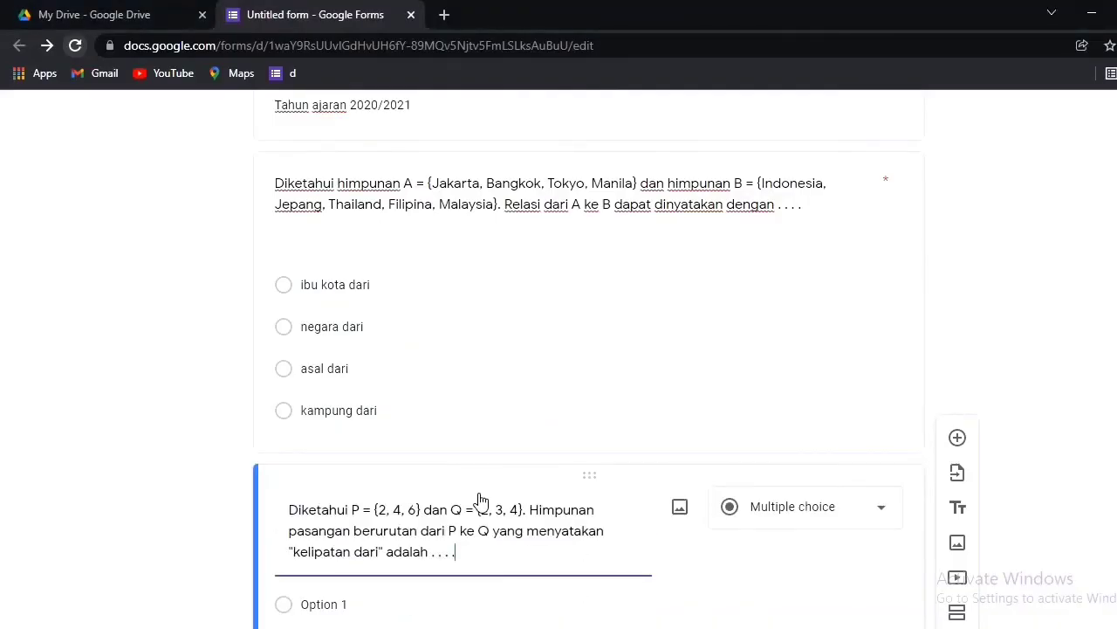
# Change the question about sets P and Q to the Short answer type and make it required
pyautogui.click(782, 511)
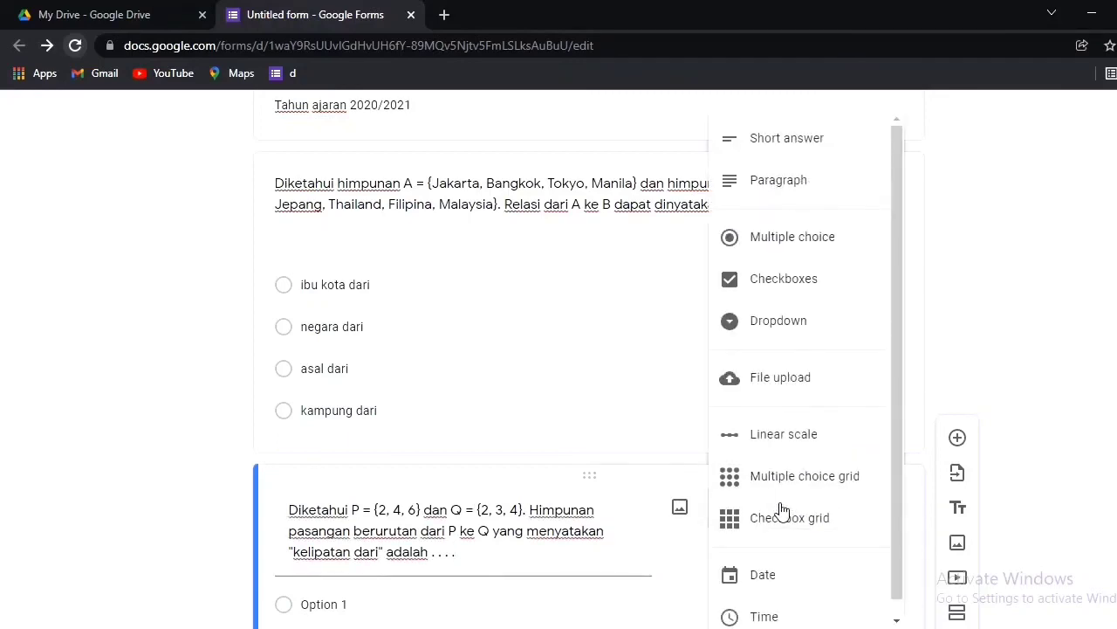
pyautogui.click(775, 145)
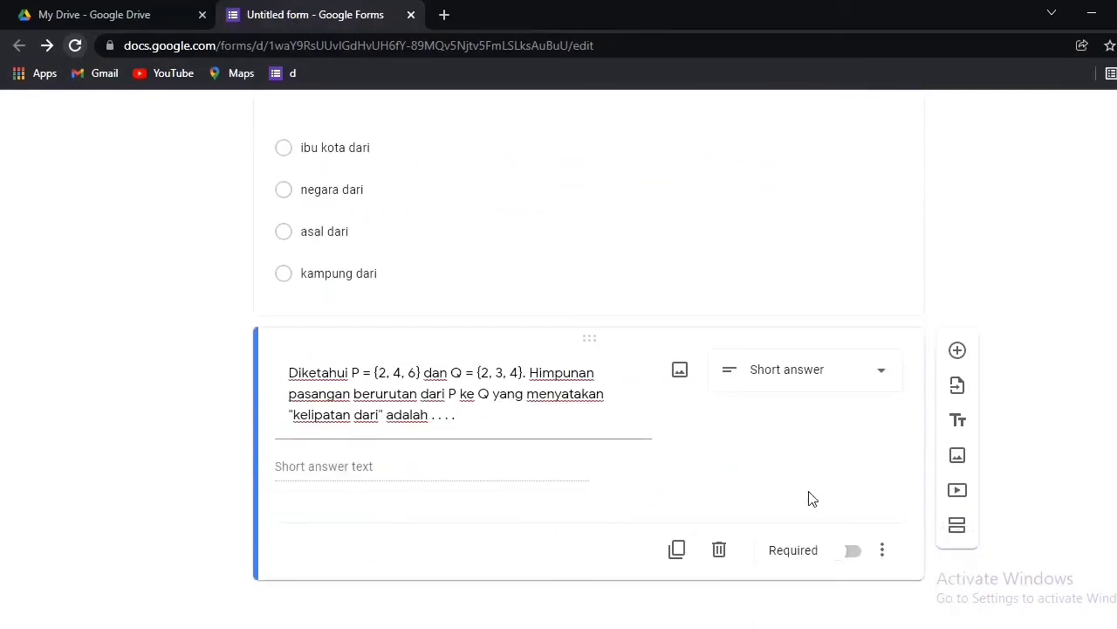
pyautogui.click(847, 551)
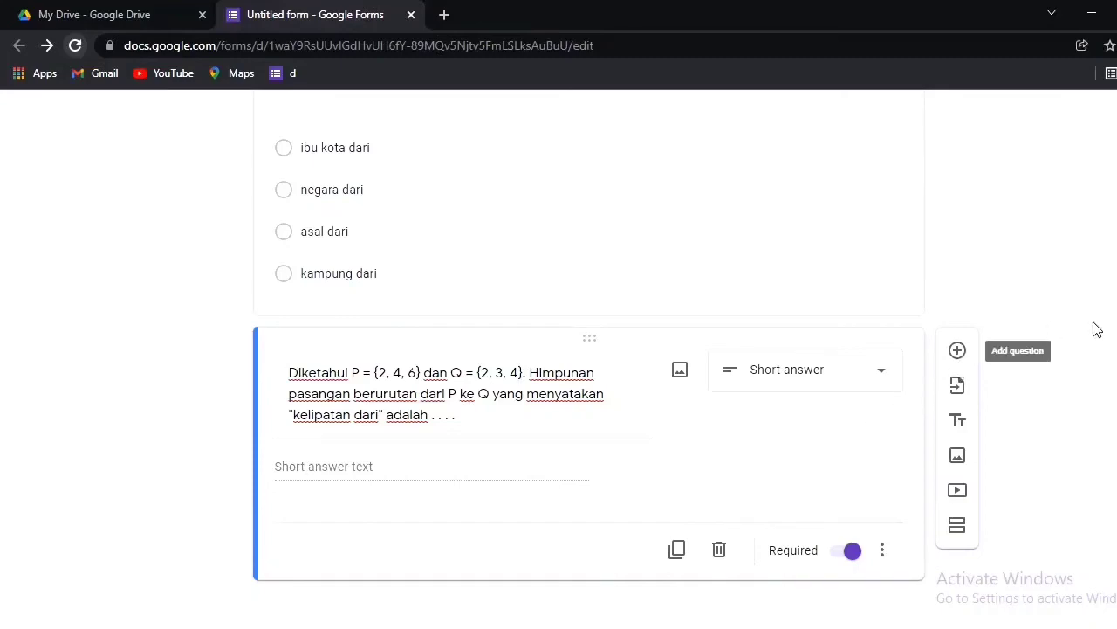
# Copy the form's full shareable link from the sending options to the clipboard
pyautogui.scroll(4, 1097, 329)
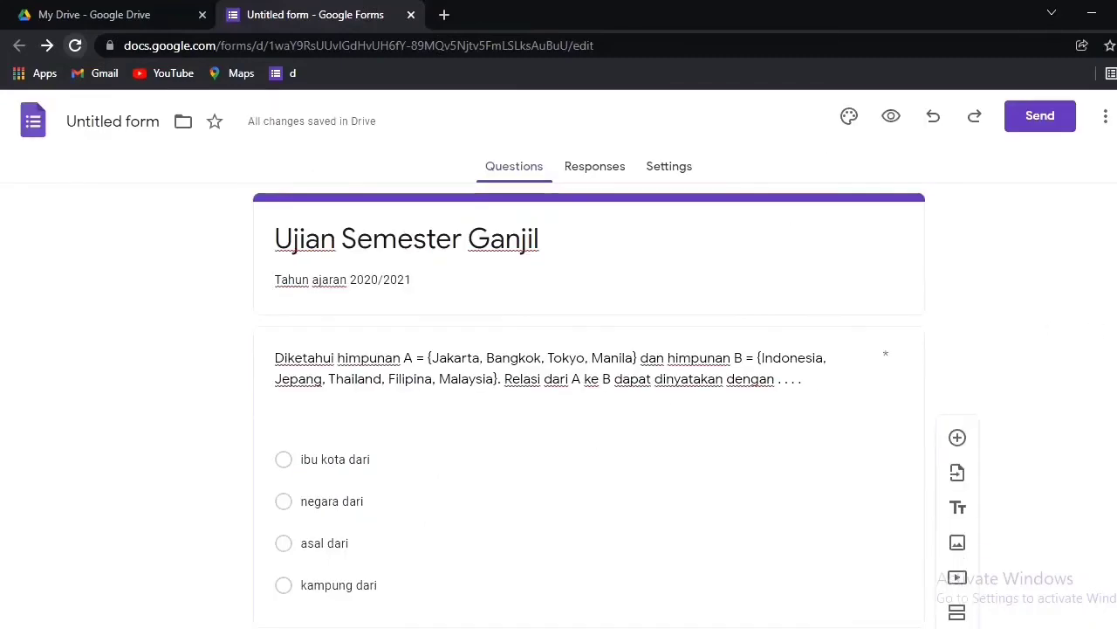
pyautogui.click(1043, 128)
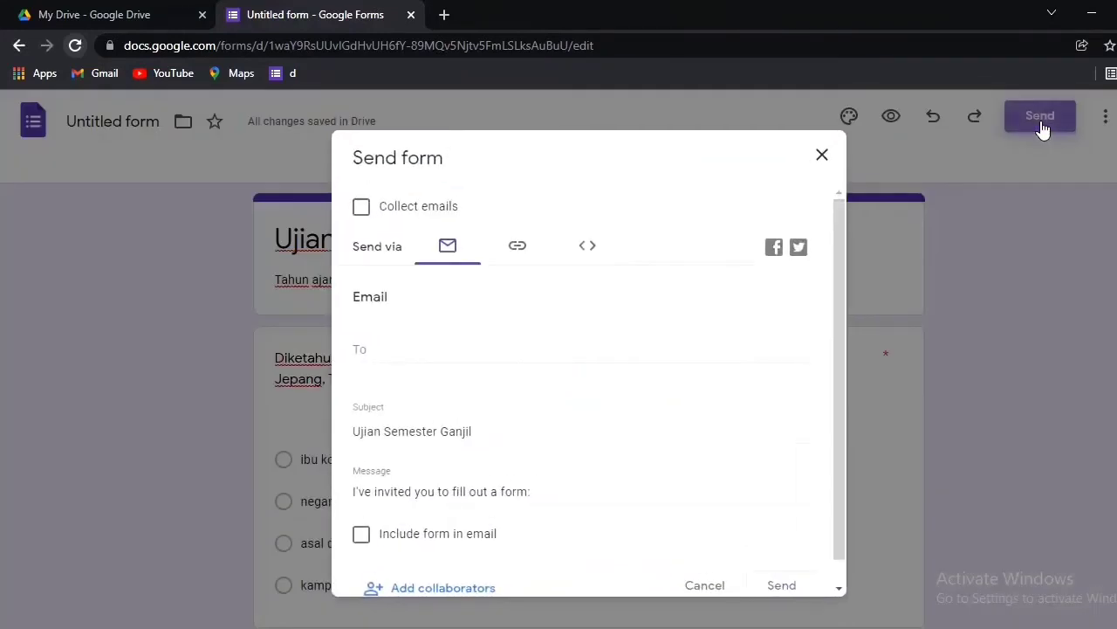
pyautogui.click(515, 251)
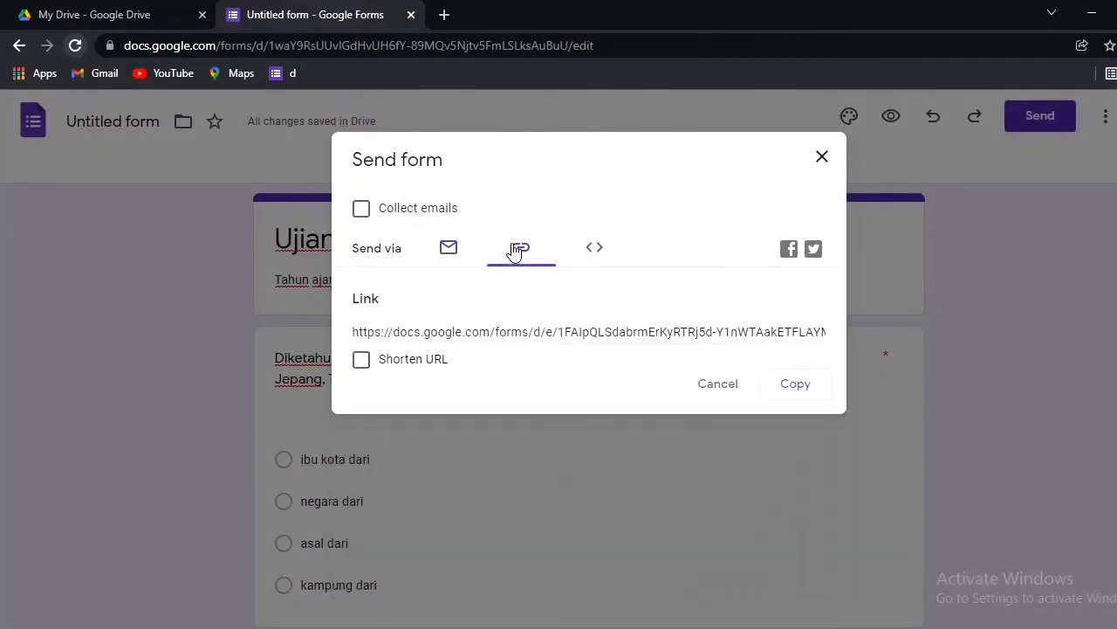
pyautogui.click(796, 384)
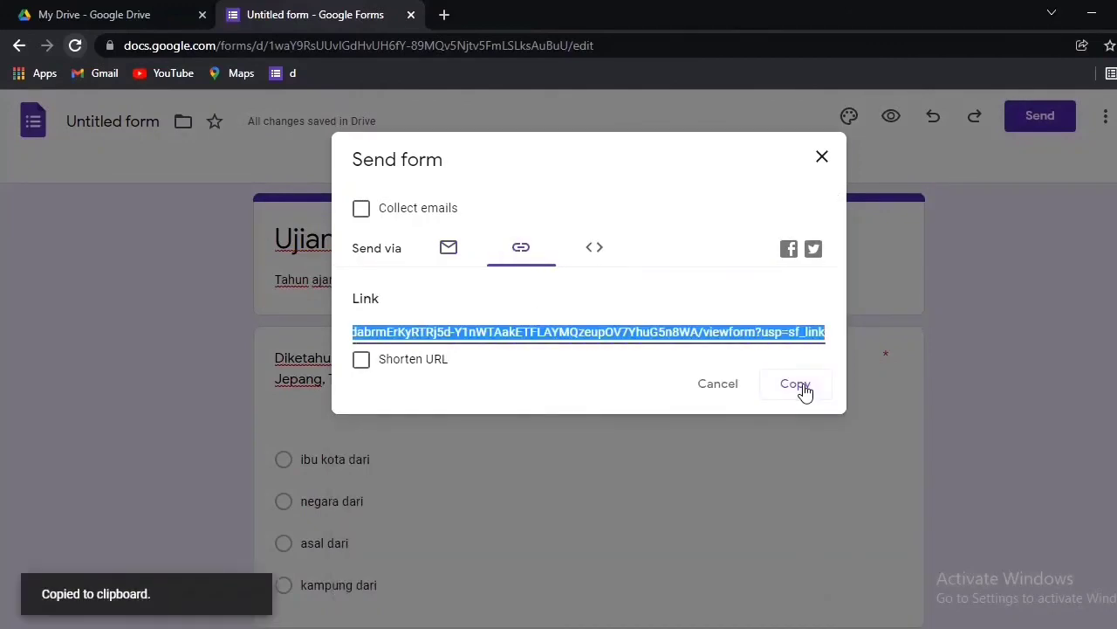